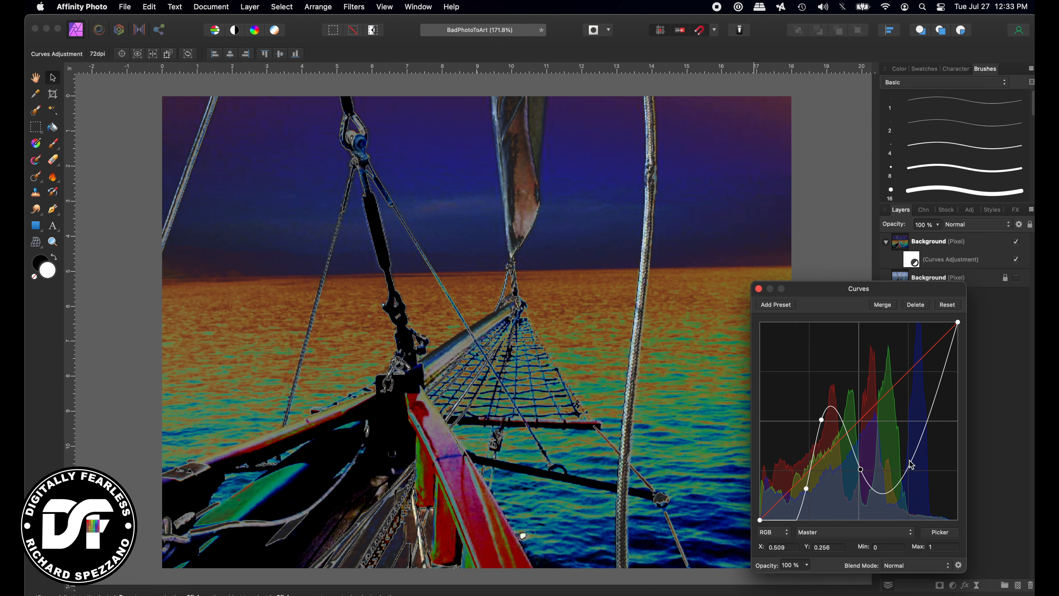
Lower the master curve's highlight endpoint and shift its midtone and shadow points to recolour the photo
left_click_drag(957, 322, 966, 351)
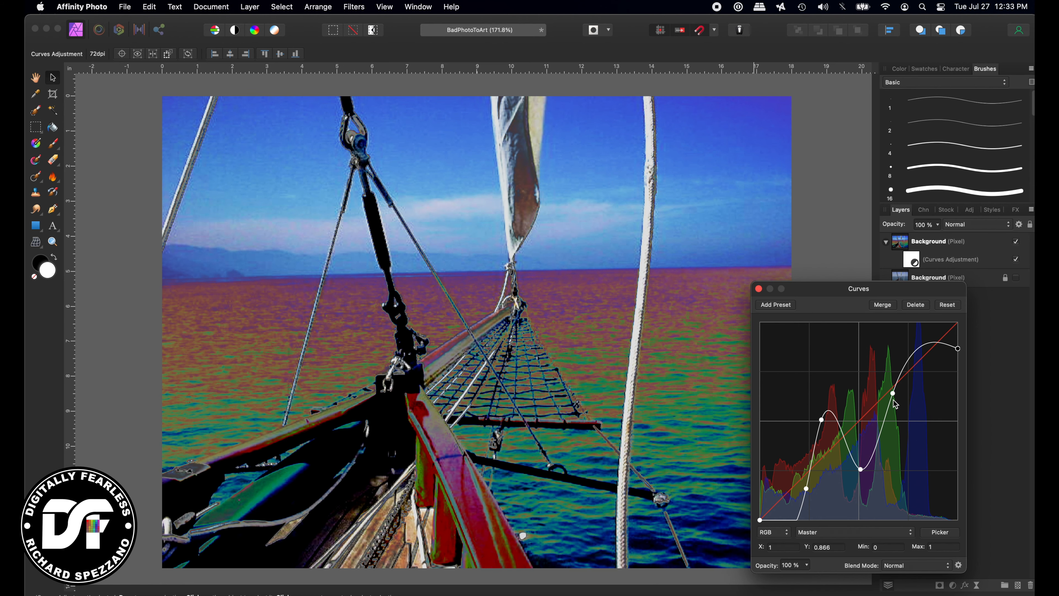
mouse_move(892, 386)
left_mouse_down()
mouse_move(895, 363)
mouse_move(896, 377)
left_mouse_up()
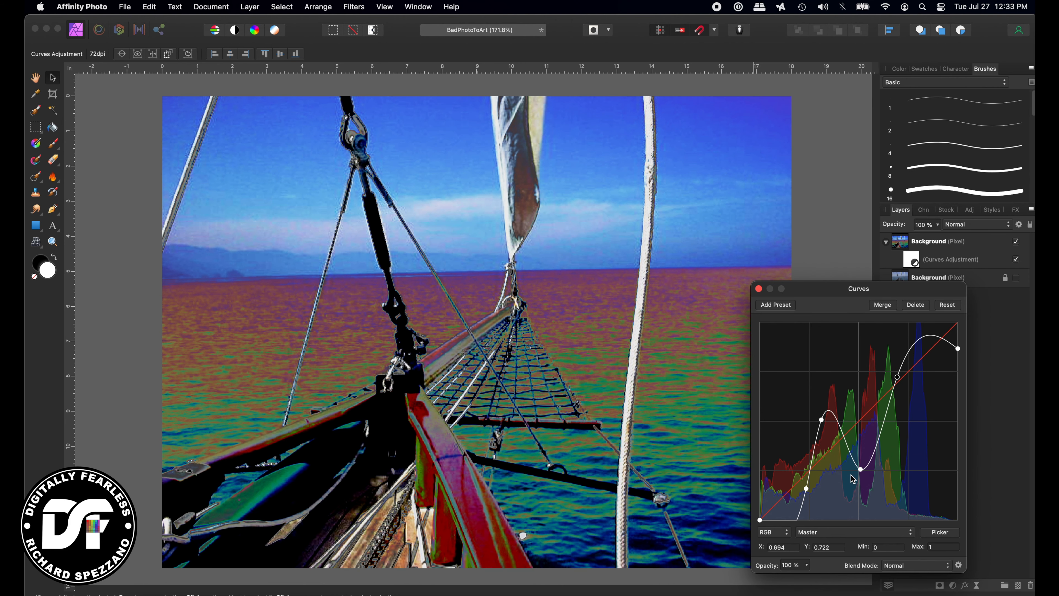
mouse_move(861, 472)
left_mouse_down()
mouse_move(881, 483)
mouse_move(877, 473)
left_mouse_up()
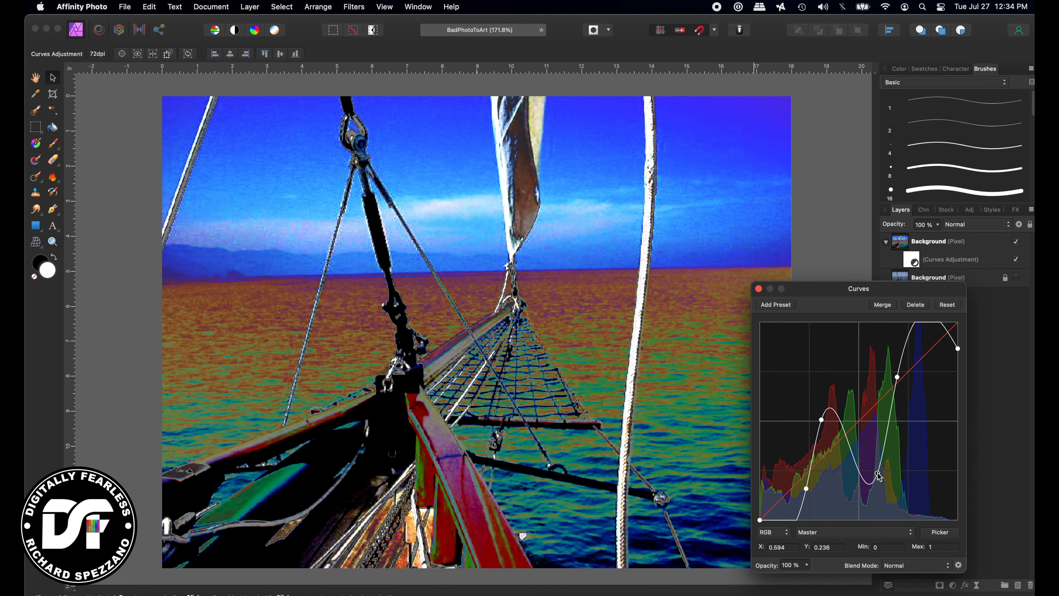
left_click_drag(806, 490, 791, 481)
left_click_drag(822, 421, 850, 419)
mouse_move(877, 472)
left_mouse_down()
mouse_move(897, 478)
mouse_move(883, 474)
left_mouse_up()
left_click_drag(896, 380, 890, 379)
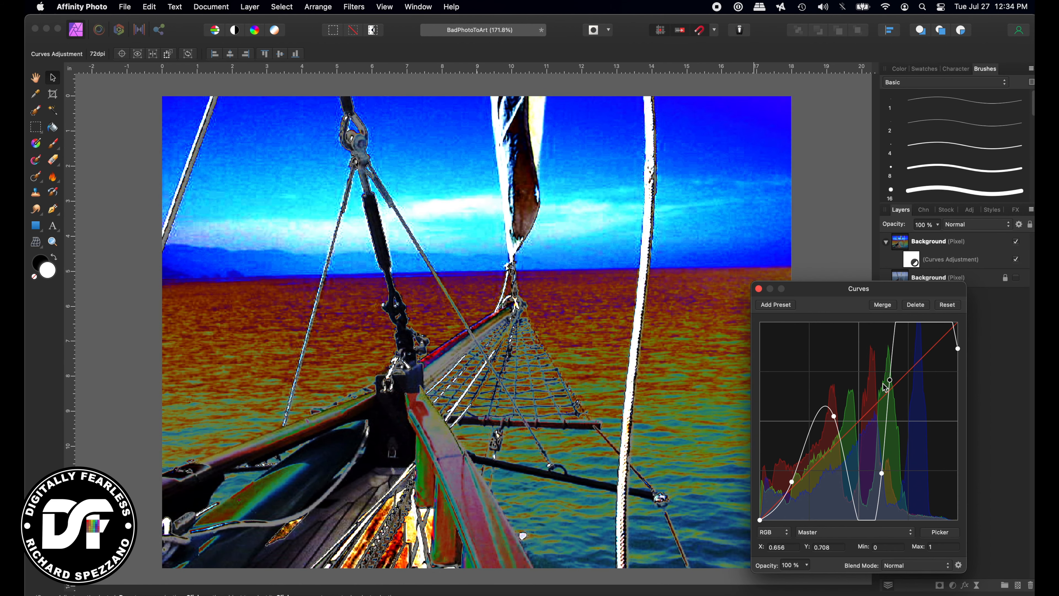
mouse_move(958, 348)
left_mouse_down()
mouse_move(890, 352)
mouse_move(929, 358)
mouse_move(937, 377)
mouse_move(943, 356)
left_mouse_up()
left_click(891, 380)
left_click_drag(891, 381, 893, 404)
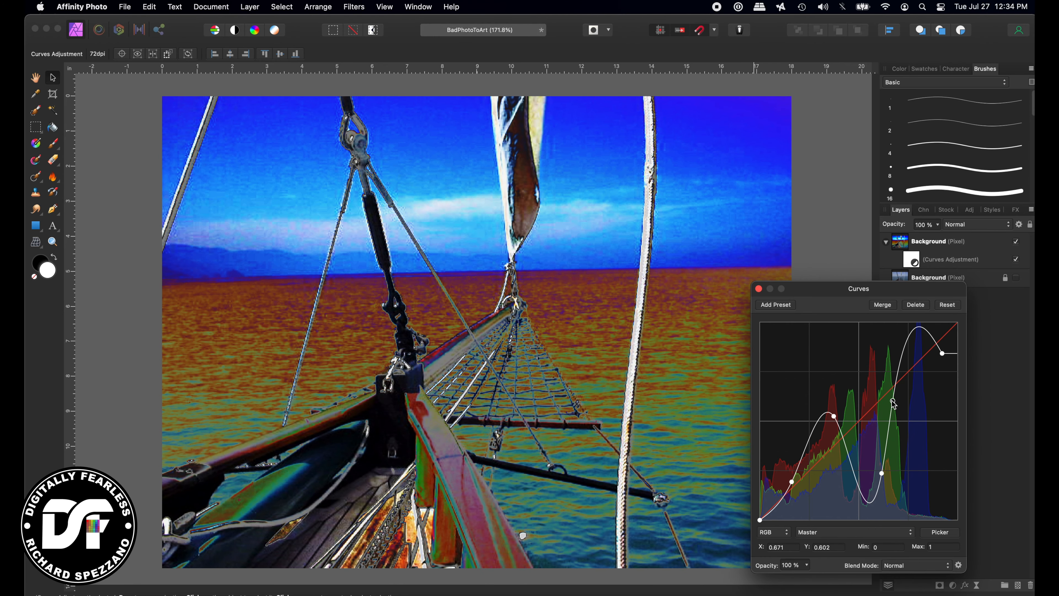
mouse_move(833, 421)
left_mouse_down()
mouse_move(807, 447)
mouse_move(816, 421)
left_mouse_up()
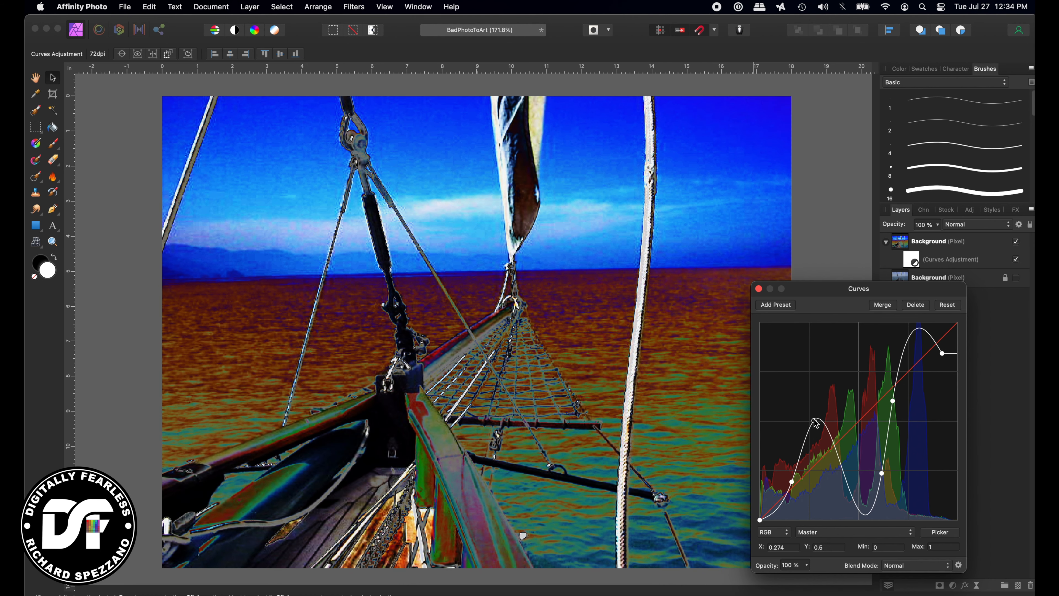
left_click_drag(885, 472, 878, 470)
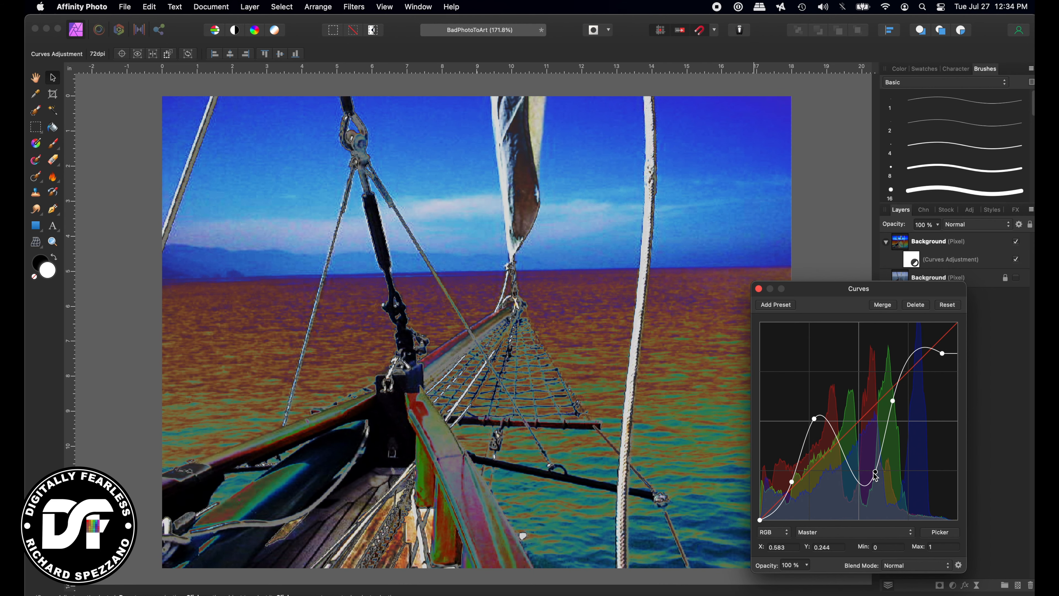
Add a dip point and pull the highlight endpoint to about 0.65 for an orange-yellow sky over blue sea
left_click(792, 484)
left_click_drag(792, 484, 773, 481)
left_click(815, 419)
left_click_drag(816, 421, 814, 485)
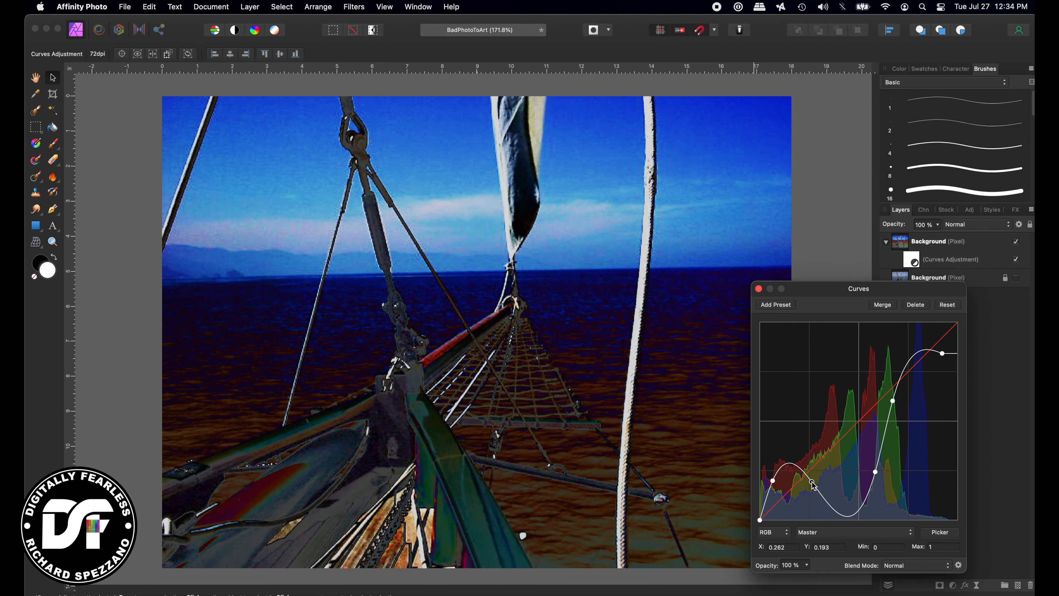
left_click_drag(875, 472, 841, 479)
left_click_drag(772, 482, 790, 488)
left_click_drag(873, 479, 890, 388)
left_click_drag(945, 356, 964, 396)
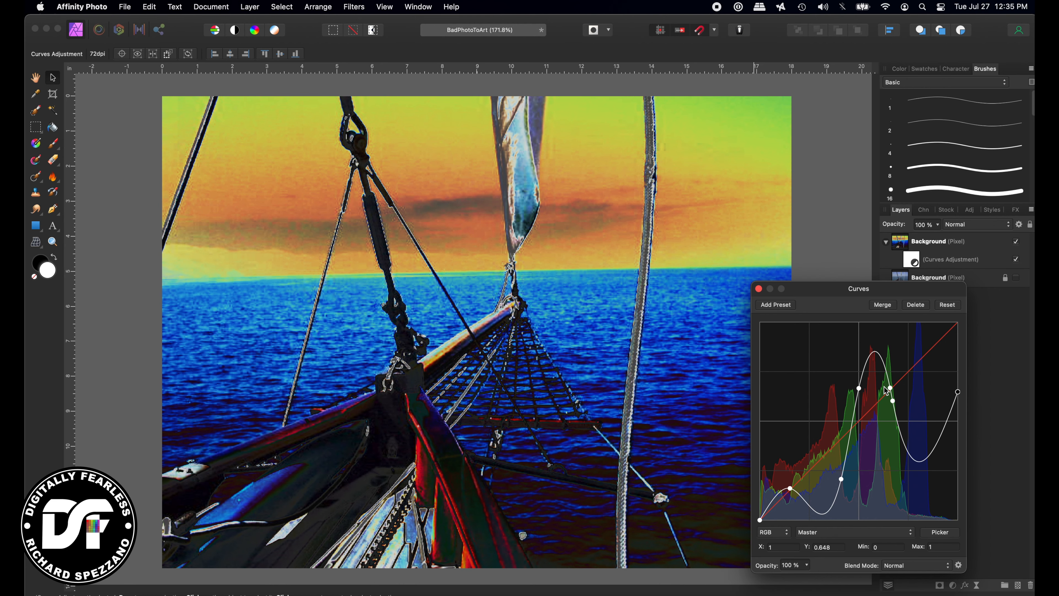
left_click(891, 389)
left_click_drag(891, 400, 907, 441)
left_click_drag(860, 389, 857, 388)
left_click_drag(841, 479, 793, 471)
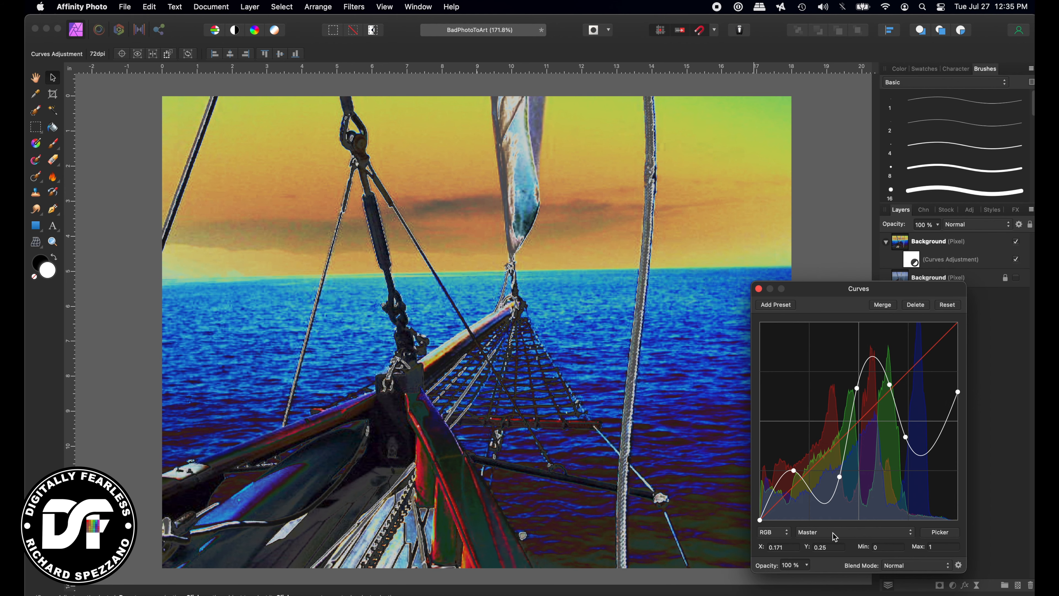
Bow the Red channel curve above the diagonal, lowering its top endpoint and moving the bottom endpoint right
left_click(835, 534)
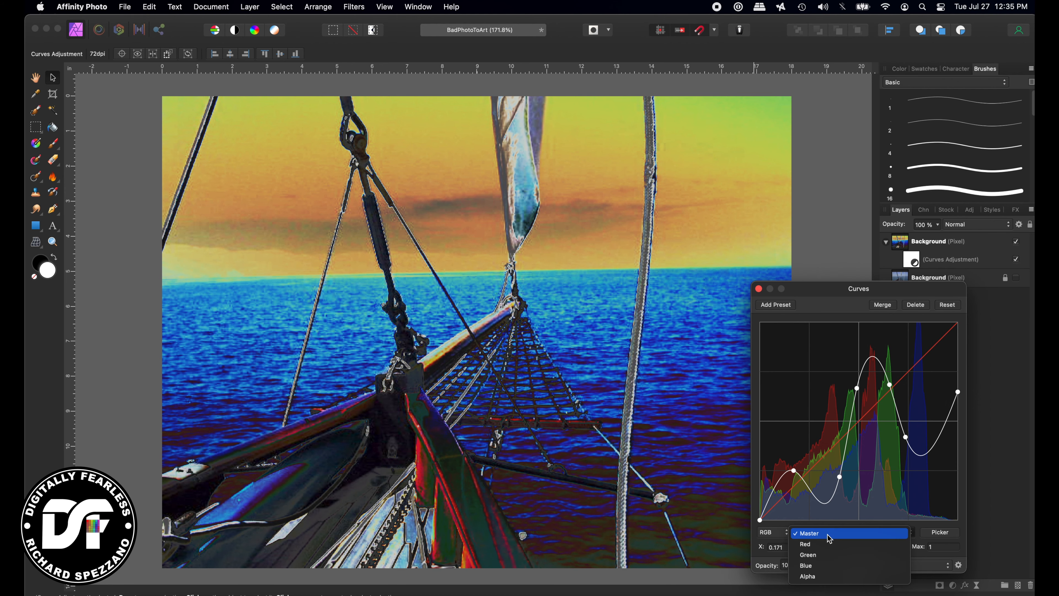
left_click(816, 547)
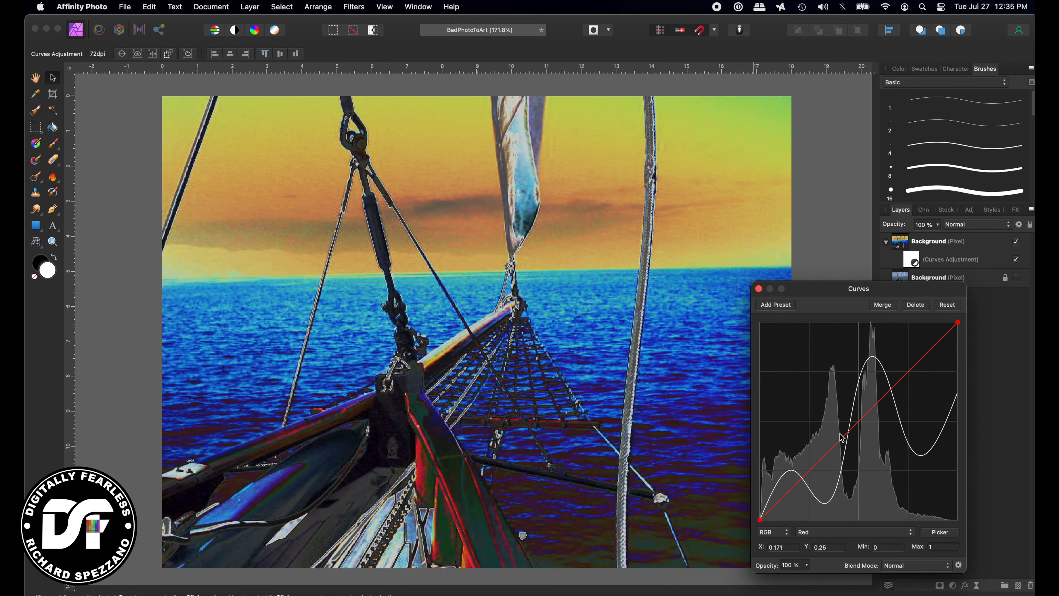
left_click_drag(906, 374, 893, 377)
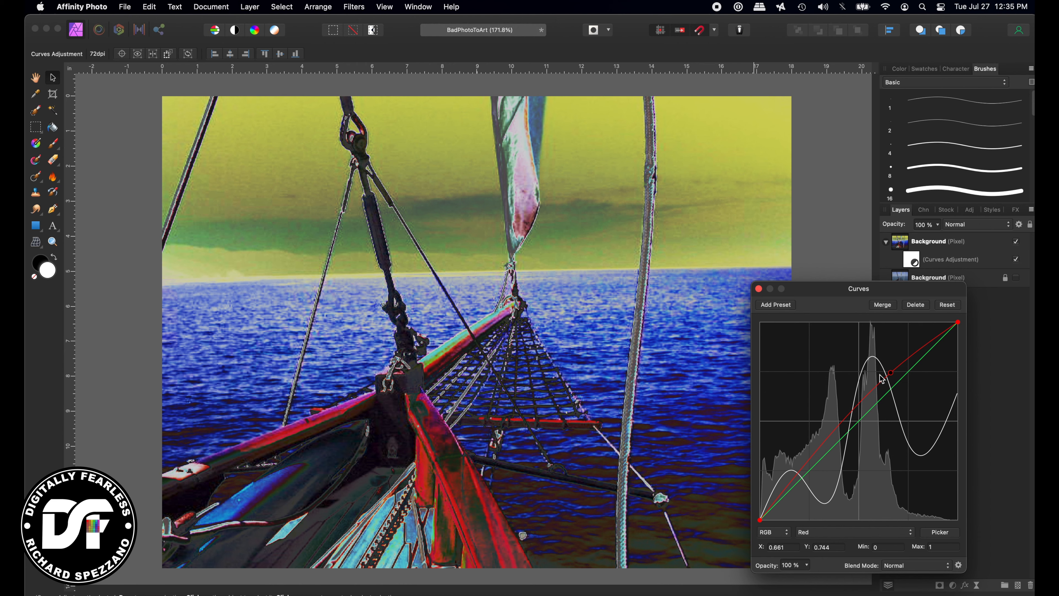
left_click_drag(896, 376, 901, 363)
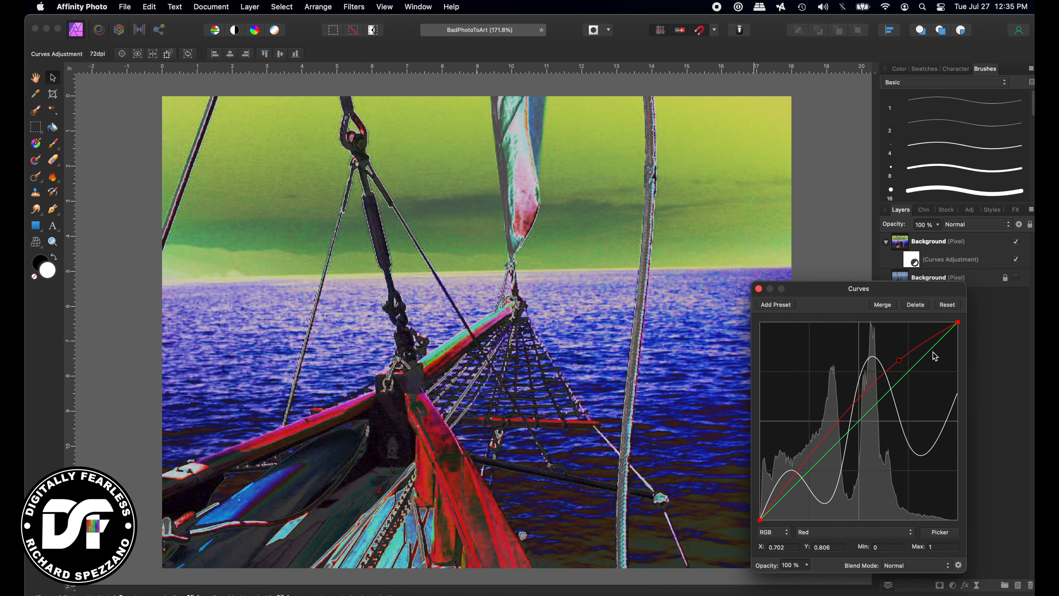
mouse_move(961, 326)
left_mouse_down()
mouse_move(960, 422)
mouse_move(961, 340)
left_mouse_up()
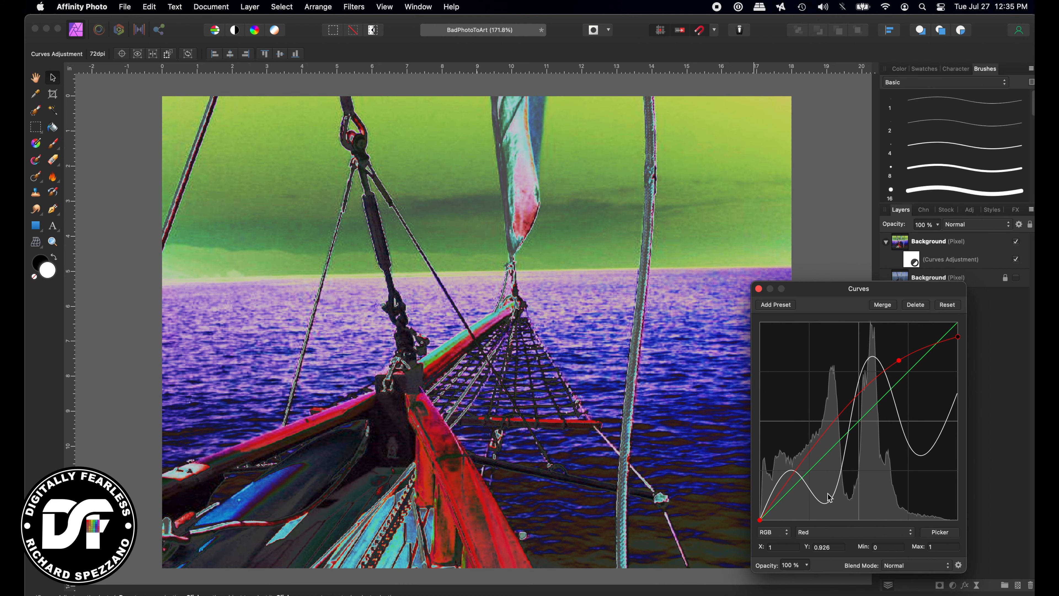
mouse_move(760, 520)
left_mouse_down()
mouse_move(787, 521)
mouse_move(775, 520)
mouse_move(774, 502)
mouse_move(790, 525)
mouse_move(765, 529)
mouse_move(779, 522)
left_mouse_up()
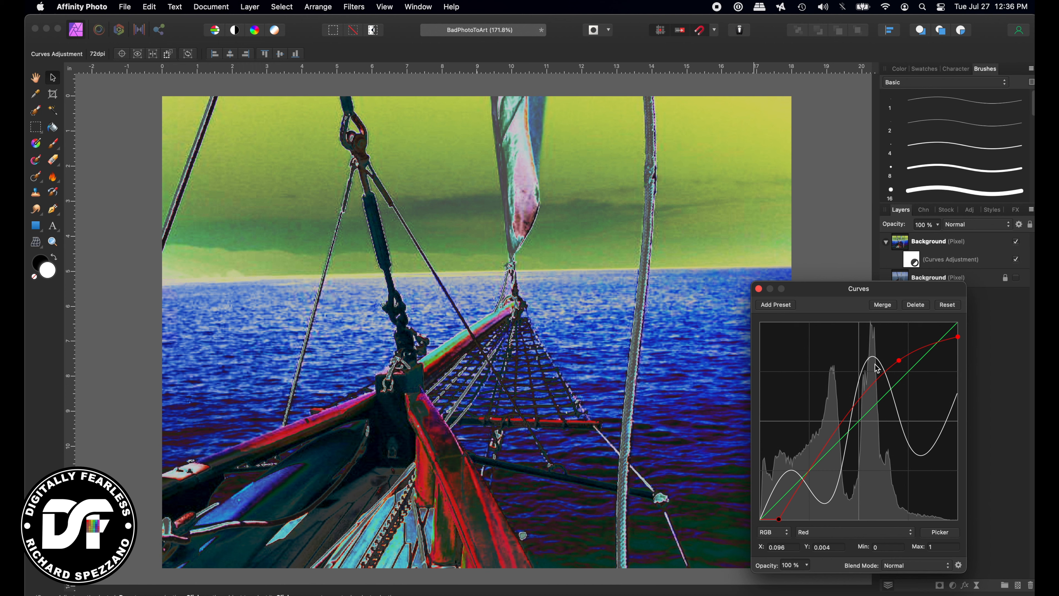
left_click(759, 289)
Give the Background layer a Color Balance with midtones Cyan/Red -51%, Magenta/Green -49%, Yellow/Blue 47%
left_click(899, 242)
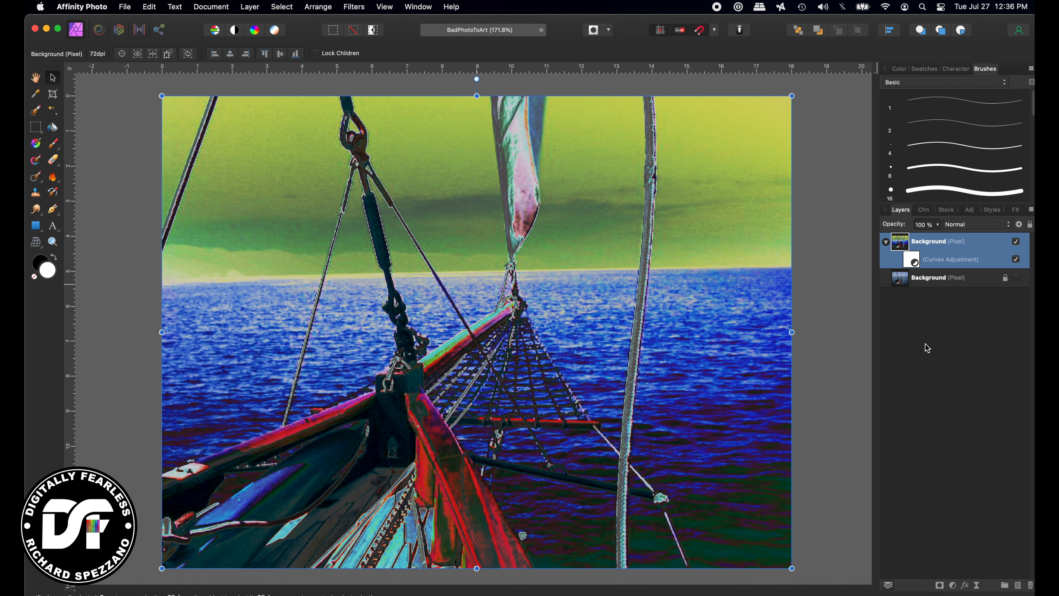
left_click(955, 584)
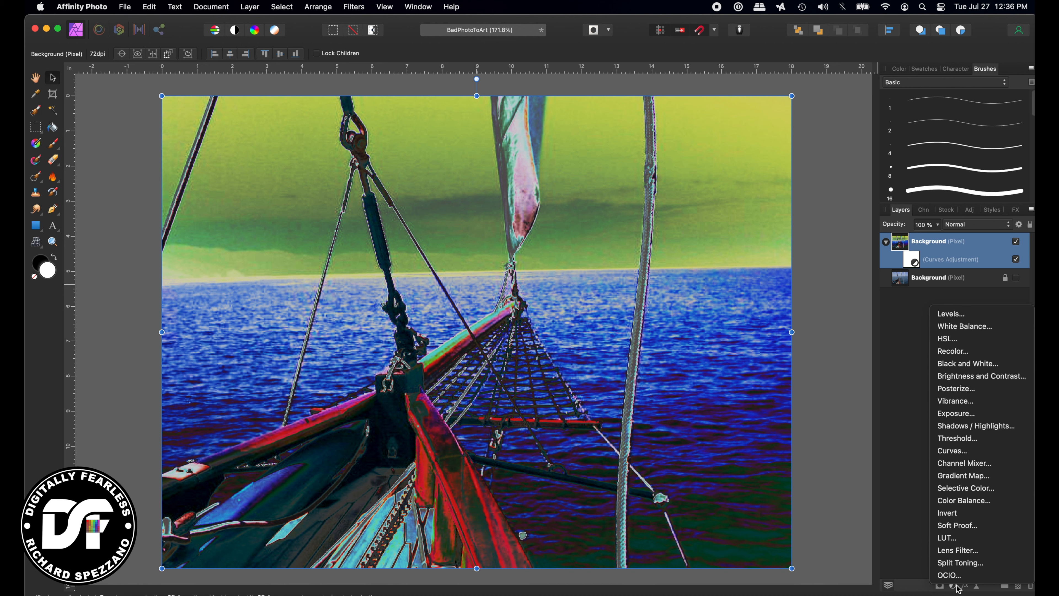
left_click(977, 502)
mouse_move(840, 492)
left_mouse_down()
mouse_move(881, 487)
mouse_move(852, 489)
left_mouse_up()
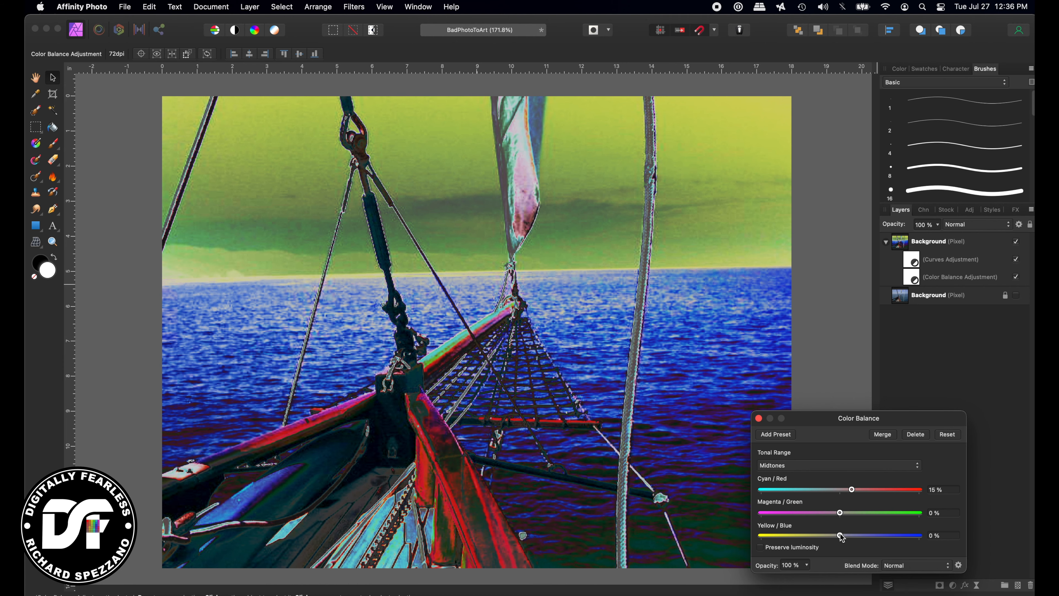
left_click_drag(842, 537, 800, 490)
left_click(759, 418)
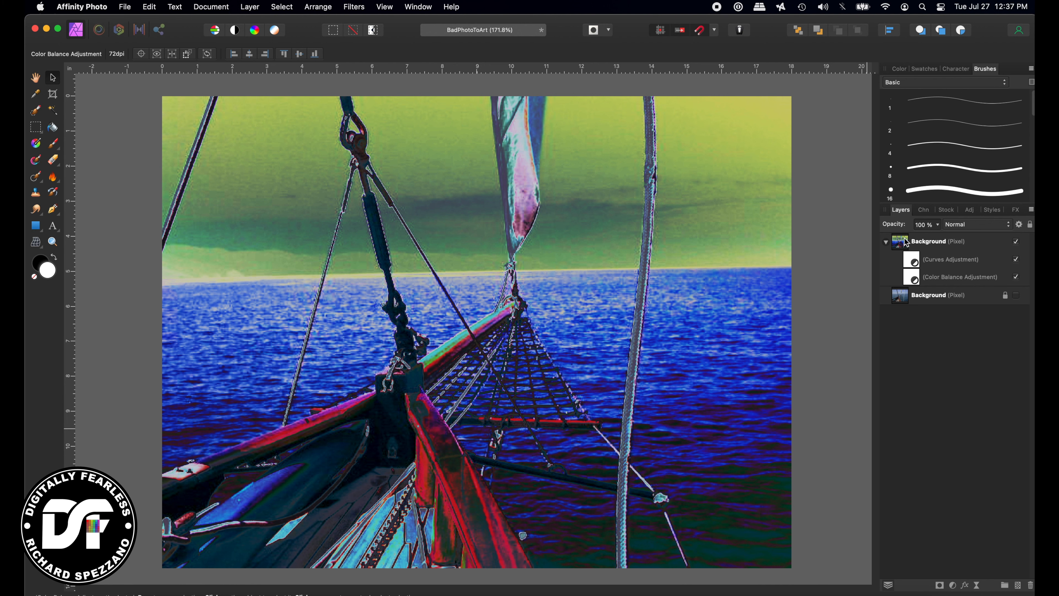
Merge the visible graded image into a new layer and hide the original Background group
left_click(963, 250)
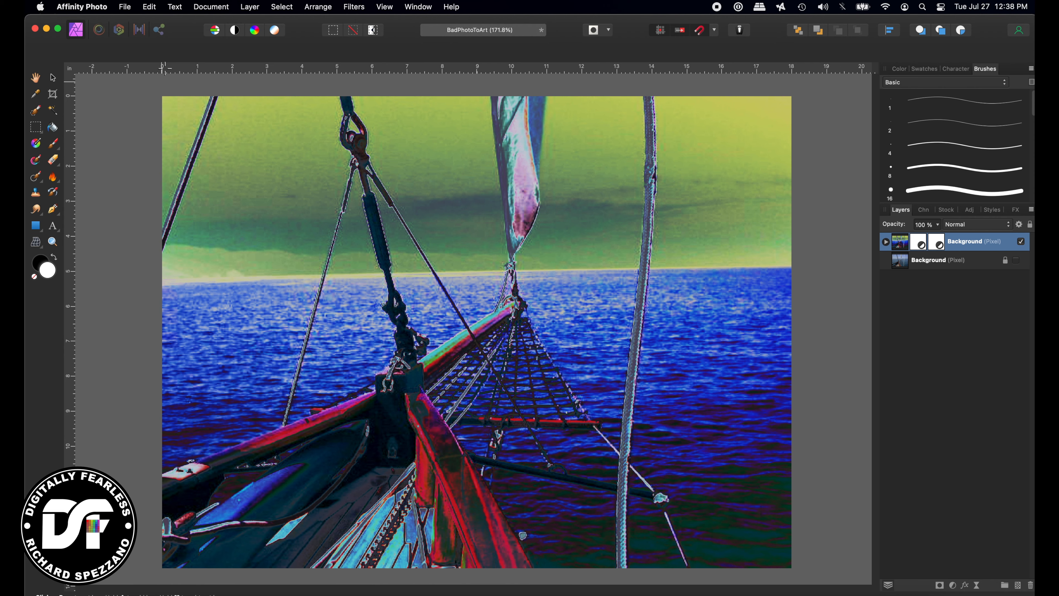
left_click(250, 7)
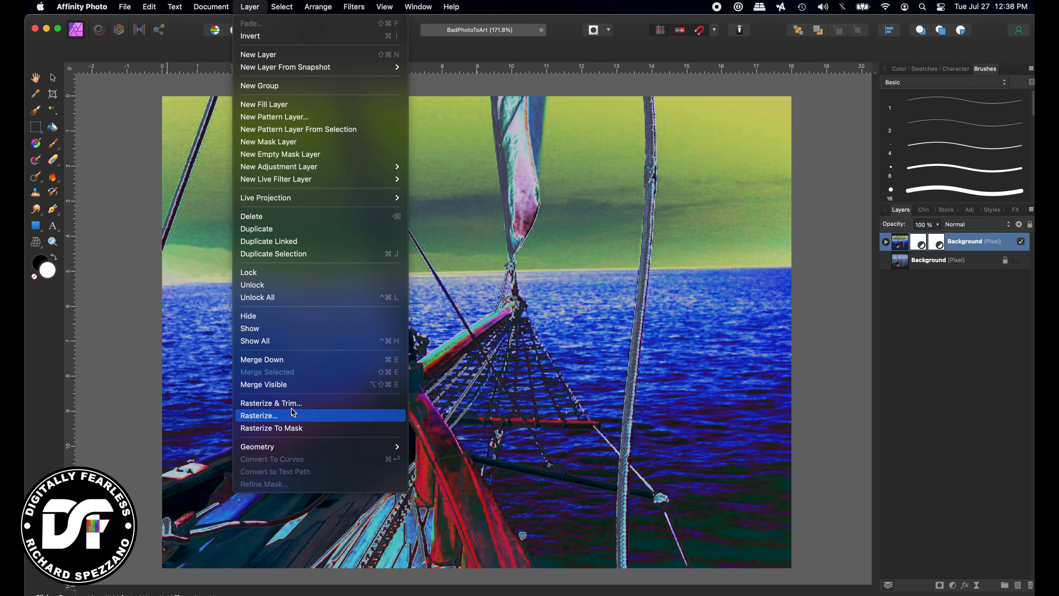
left_click(293, 384)
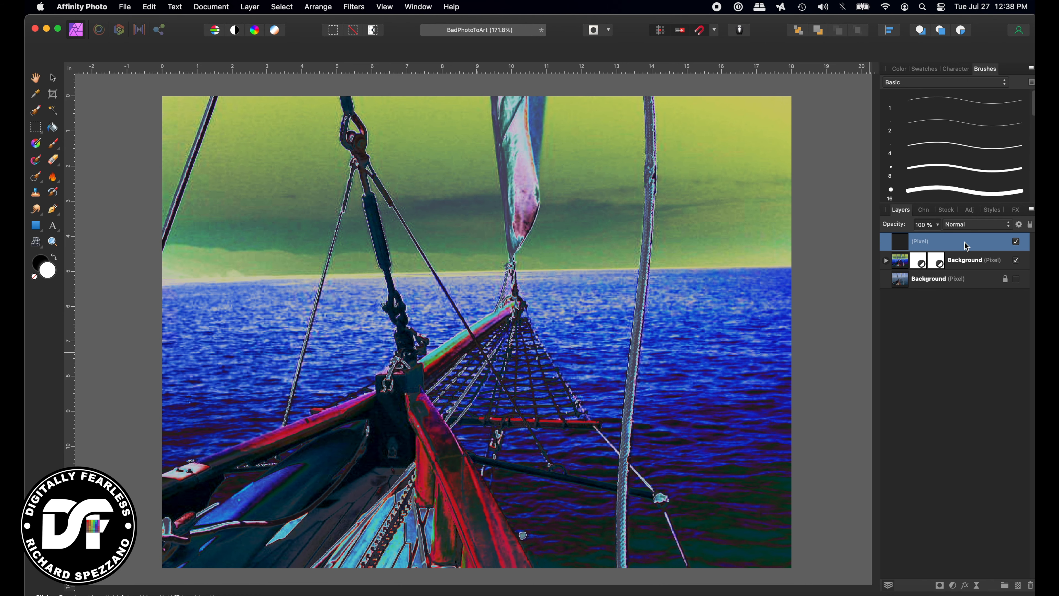
left_click(1016, 260)
Add a new empty pixel layer on top and start renaming it
left_click(1018, 586)
double_click(925, 242)
scroll(959, 133, "down", 5)
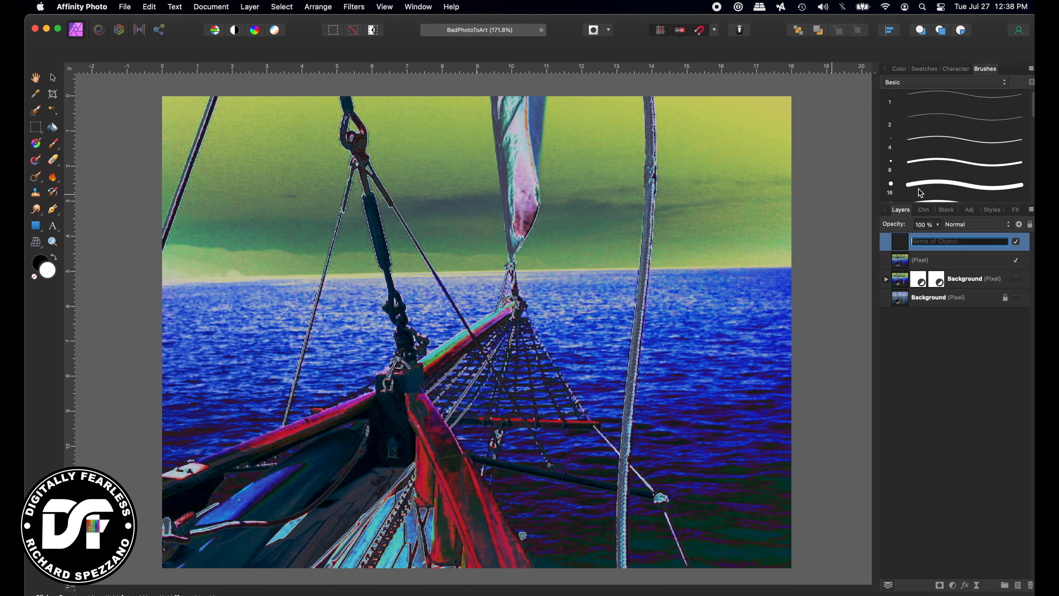
Set the Clone Brush to the 128 px Oils brush, sampling from Layers Beneath
left_click(933, 84)
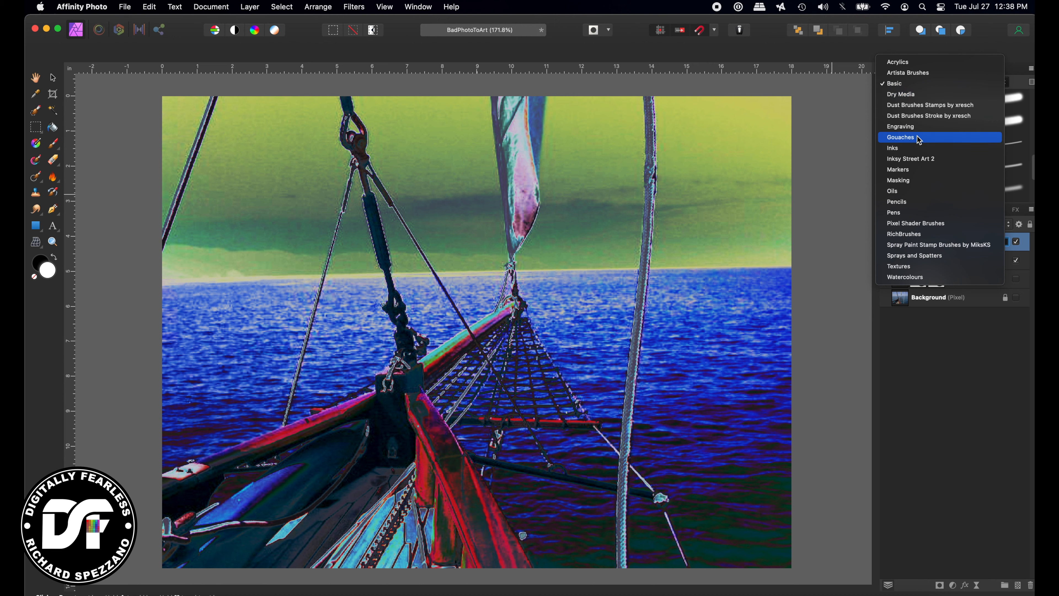
left_click(905, 191)
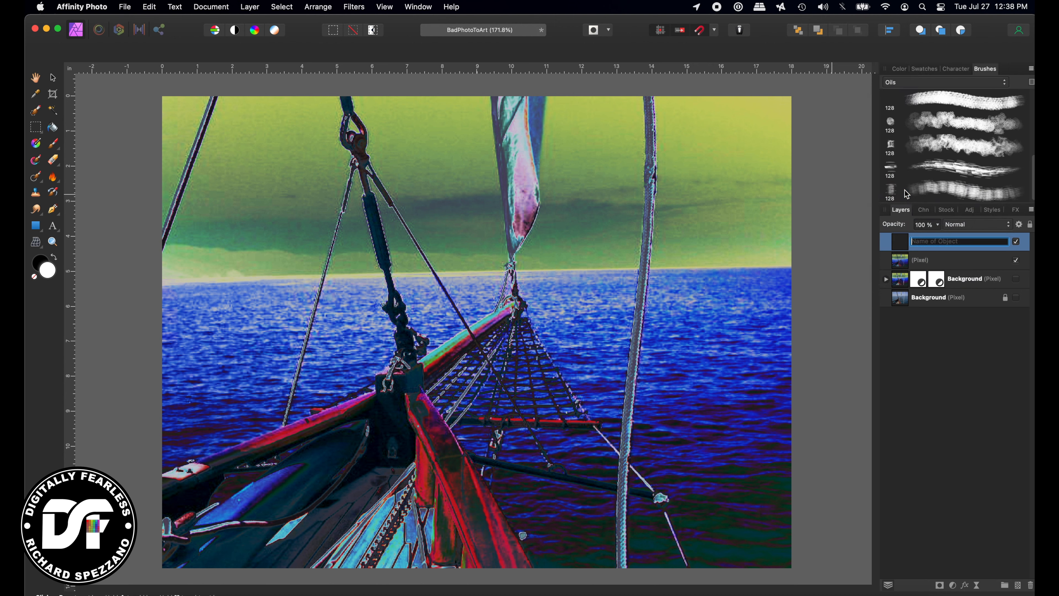
left_click(36, 194)
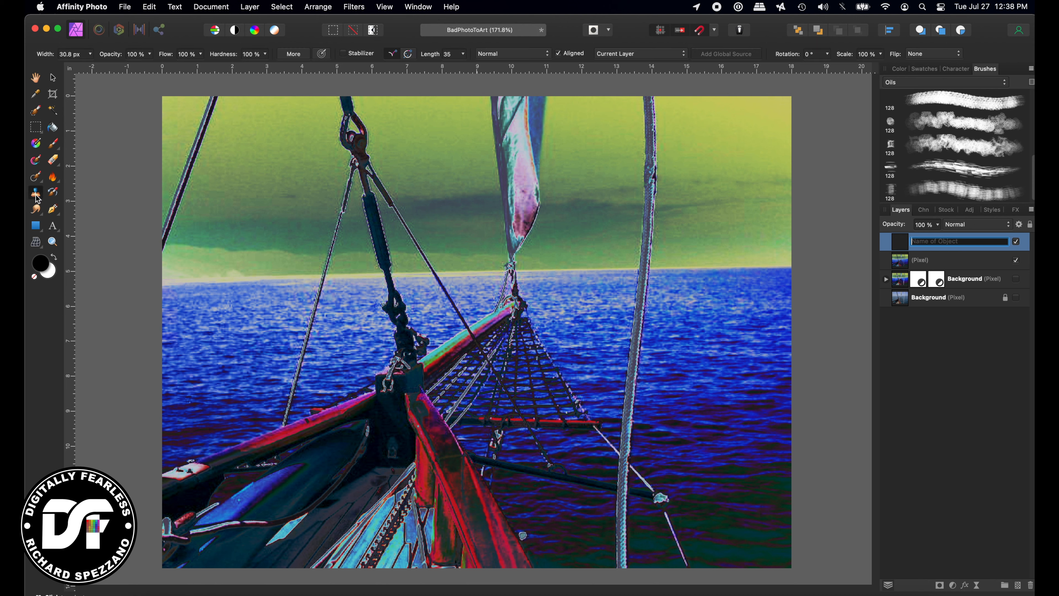
left_click(946, 123)
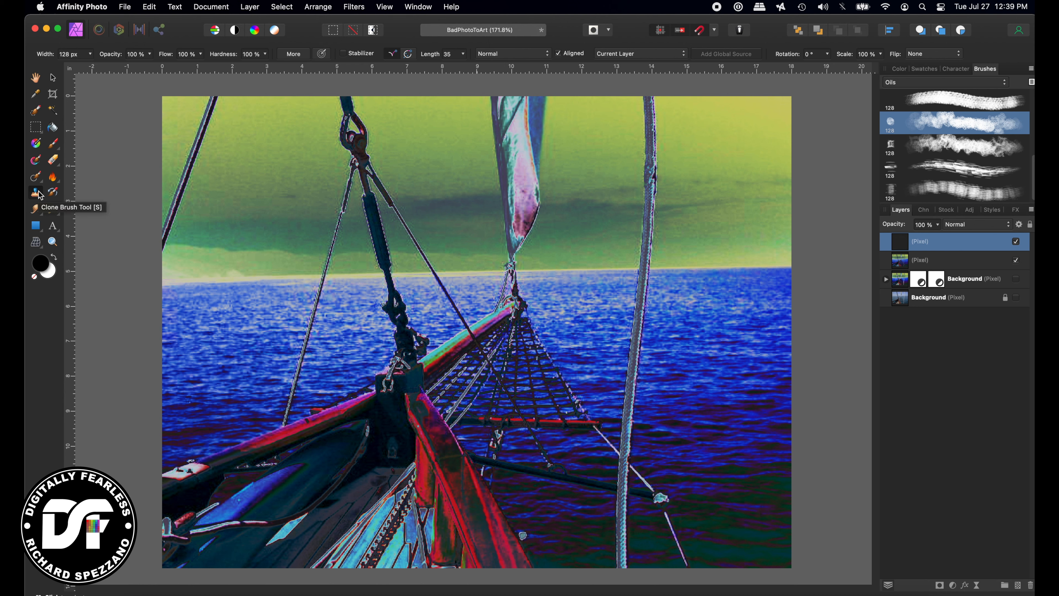
left_click(683, 54)
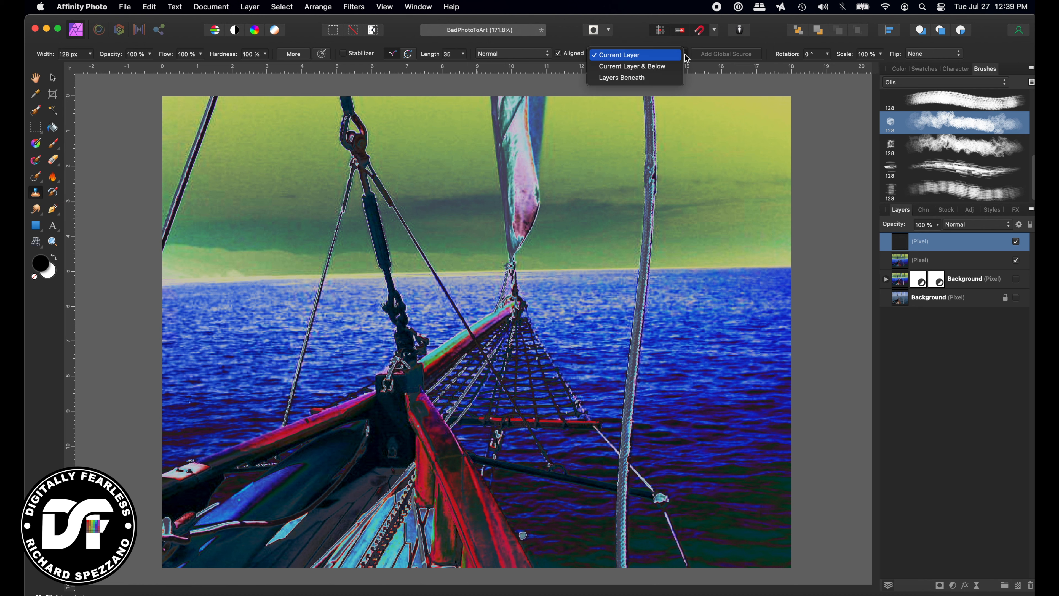
left_click(628, 79)
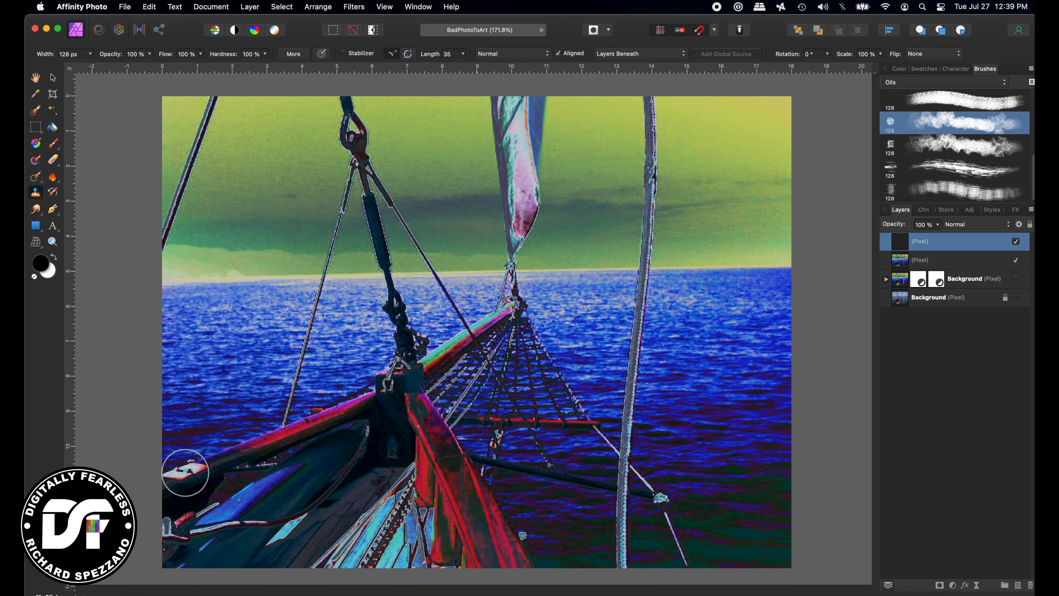
Paint cloned oil strokes along the bow rail, then switch to a harder oil brush and check the strokes
mouse_move(185, 471)
left_mouse_down()
mouse_move(336, 410)
mouse_move(261, 438)
mouse_move(329, 416)
mouse_move(420, 352)
mouse_move(413, 378)
mouse_move(508, 301)
mouse_move(404, 369)
mouse_move(395, 393)
mouse_move(448, 538)
mouse_move(496, 593)
mouse_move(432, 433)
mouse_move(440, 564)
mouse_move(445, 571)
mouse_move(444, 414)
mouse_move(411, 391)
mouse_move(481, 539)
left_mouse_up()
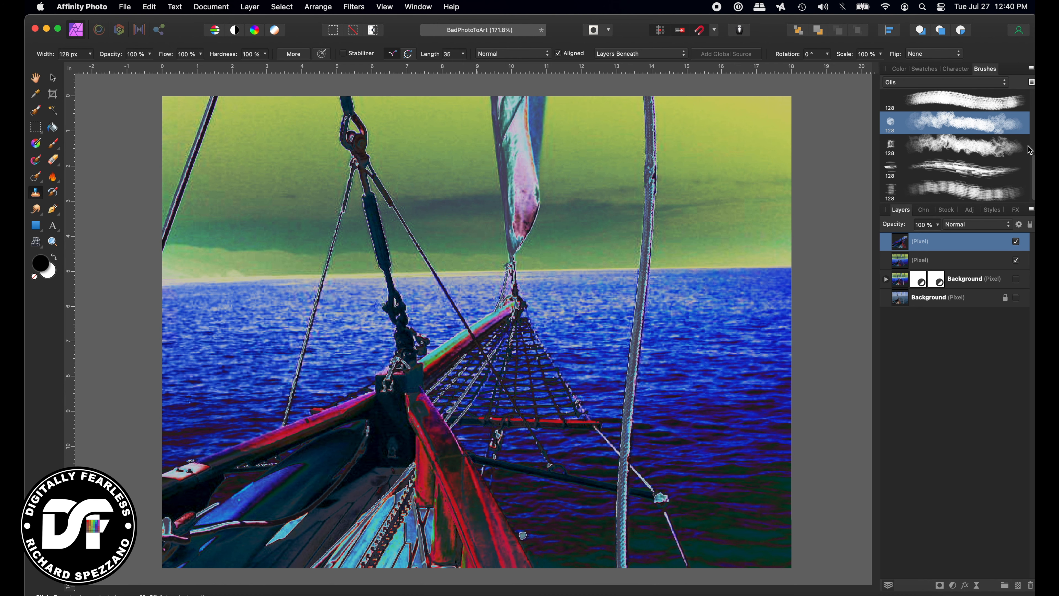
left_click(967, 172)
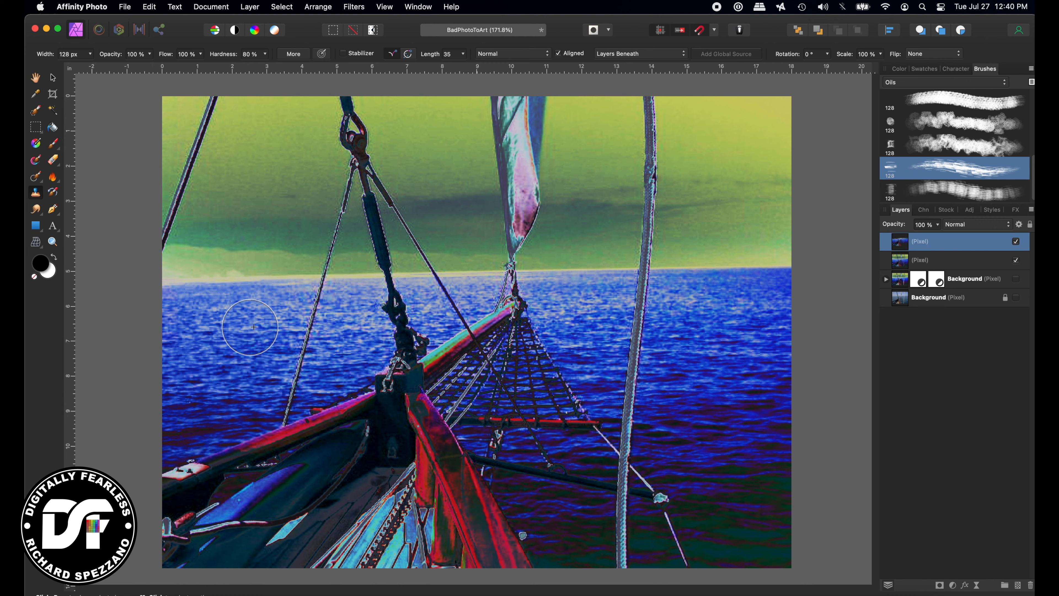
left_click(1015, 260)
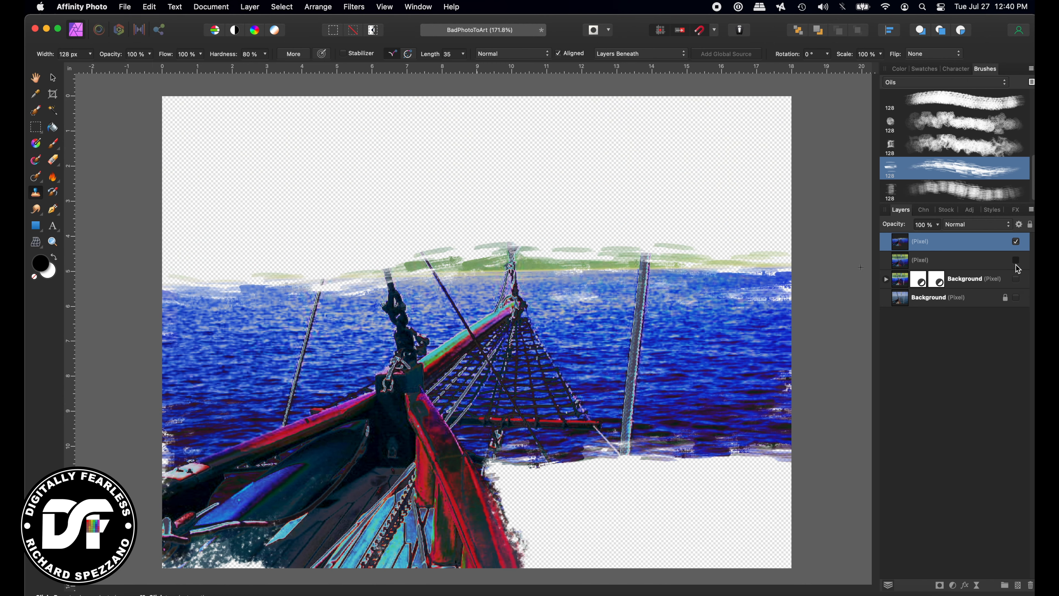
left_click(1016, 260)
left_click(1016, 264)
left_click(1015, 259)
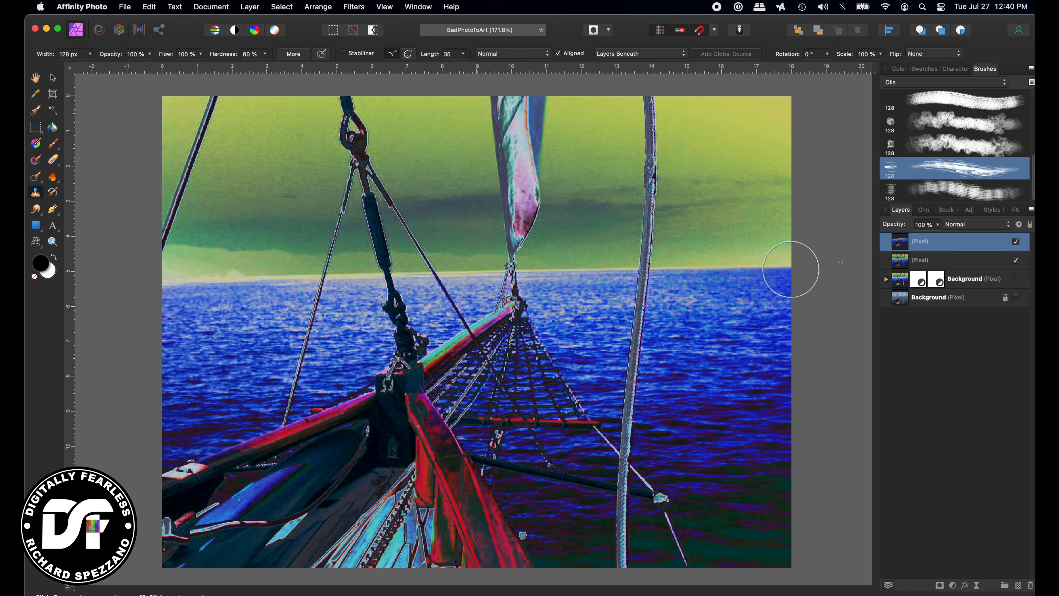
scroll(961, 179, "up", 5)
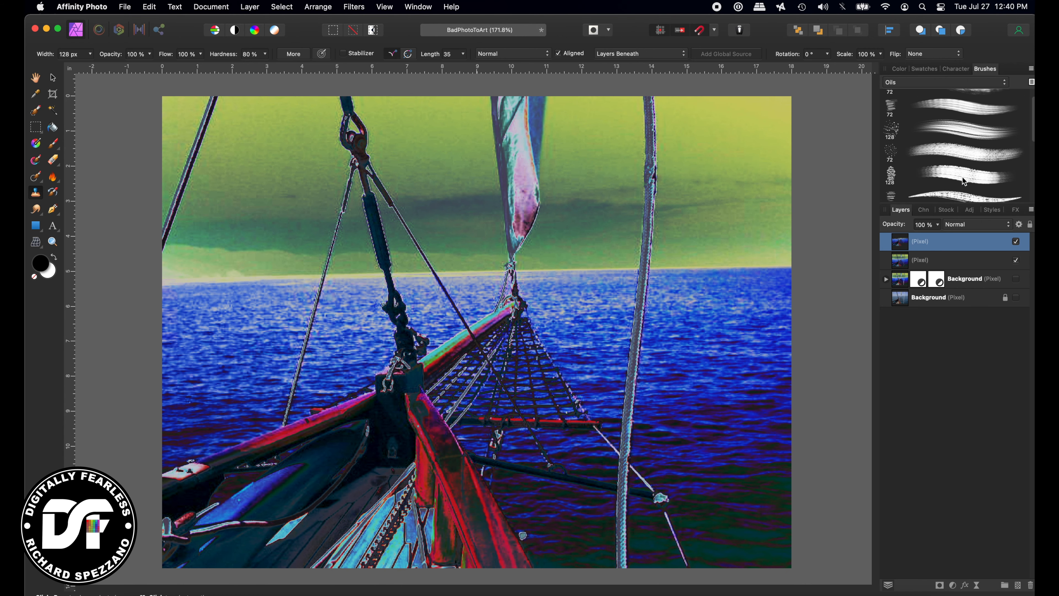
With a smaller, different oil brush, paint cloned strokes up the left stay rigging and check them
left_click(951, 141)
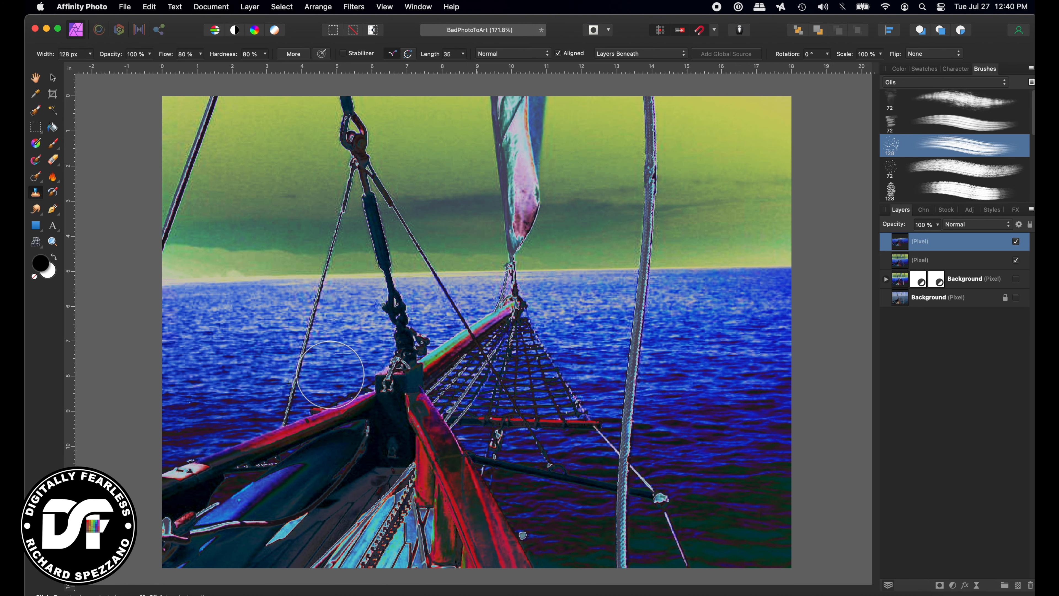
key("bracketleft")
key("bracketleft")
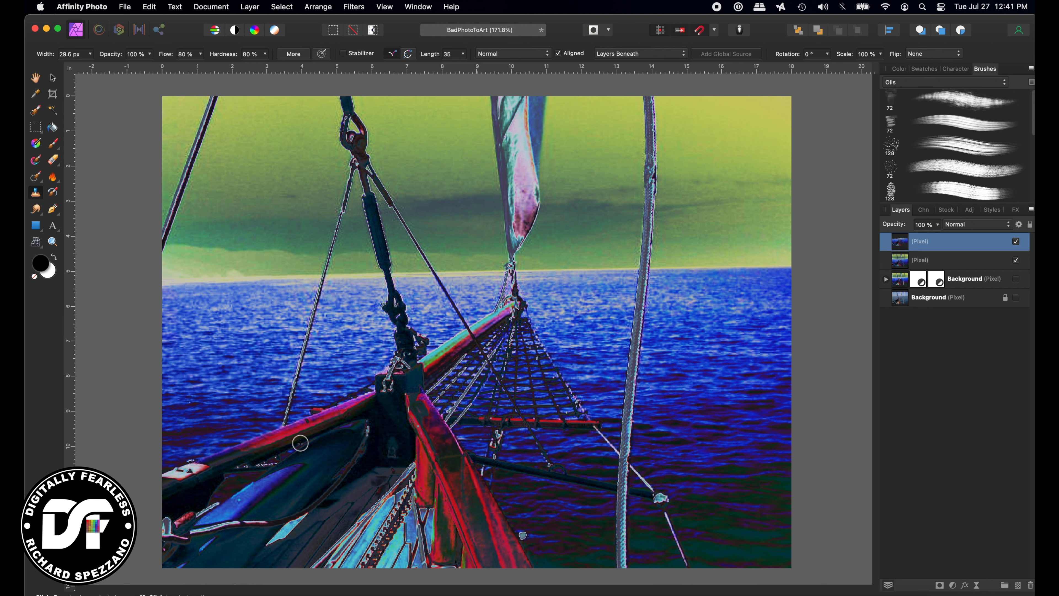
mouse_move(284, 428)
left_mouse_down()
mouse_move(330, 277)
mouse_move(345, 163)
left_mouse_up()
left_click(1016, 260)
left_click(1016, 260)
left_click(1016, 259)
left_click(1016, 260)
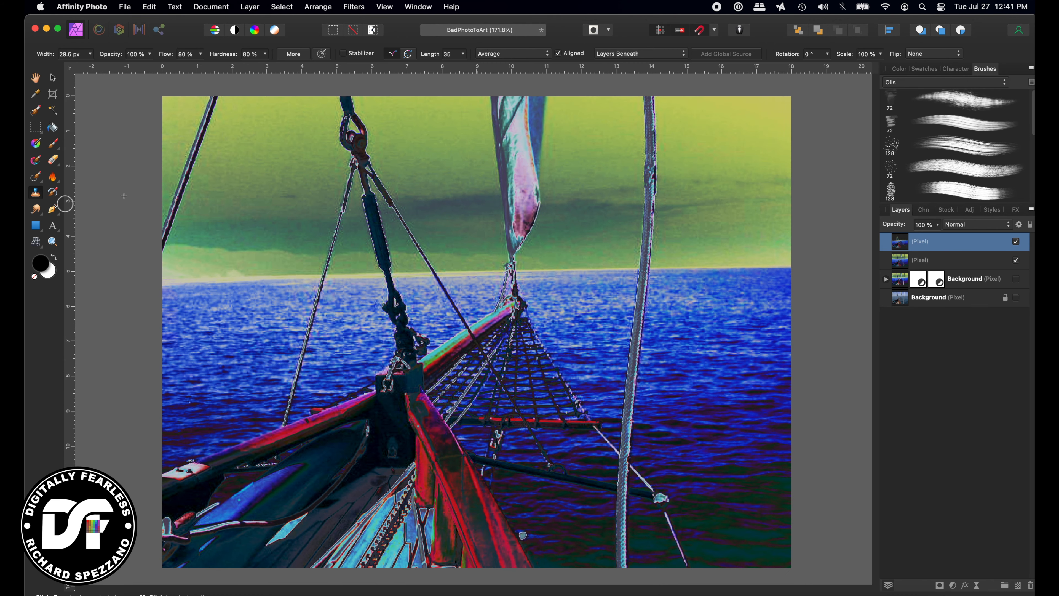
Browse the Pencils and Textures brush categories
left_click(944, 81)
left_click(916, 95)
left_click(930, 82)
left_click(907, 93)
left_click(905, 84)
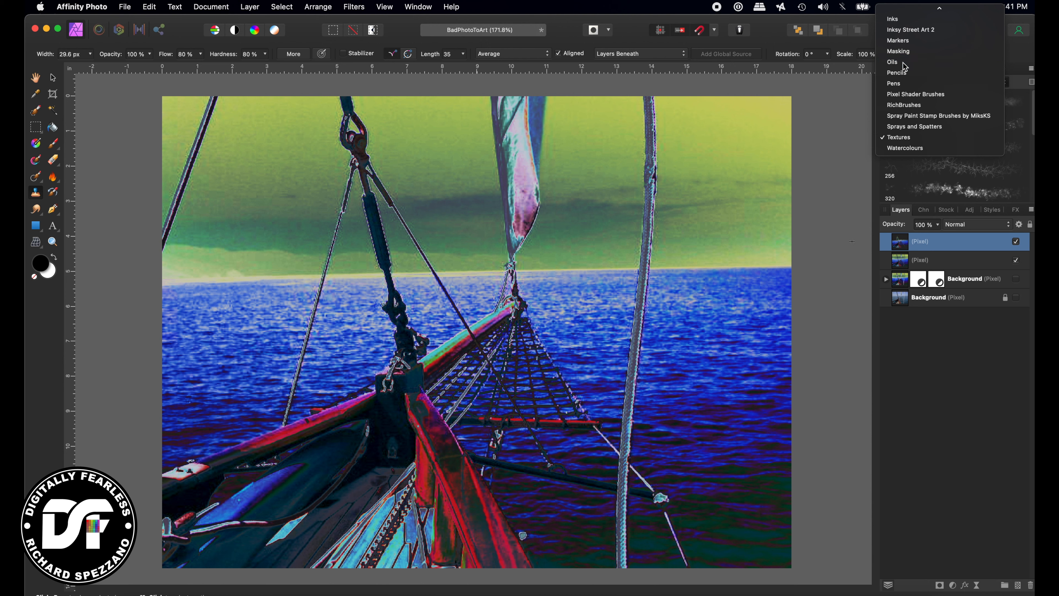
Paint broad sky strokes with an enlarged Oils brush, then shrink the clone brush to 31.2 px
left_click(903, 63)
key("bracketright")
key("bracketright")
key("bracketright")
key("bracketright")
key("bracketright")
key("bracketright")
key("bracketright")
key("bracketright")
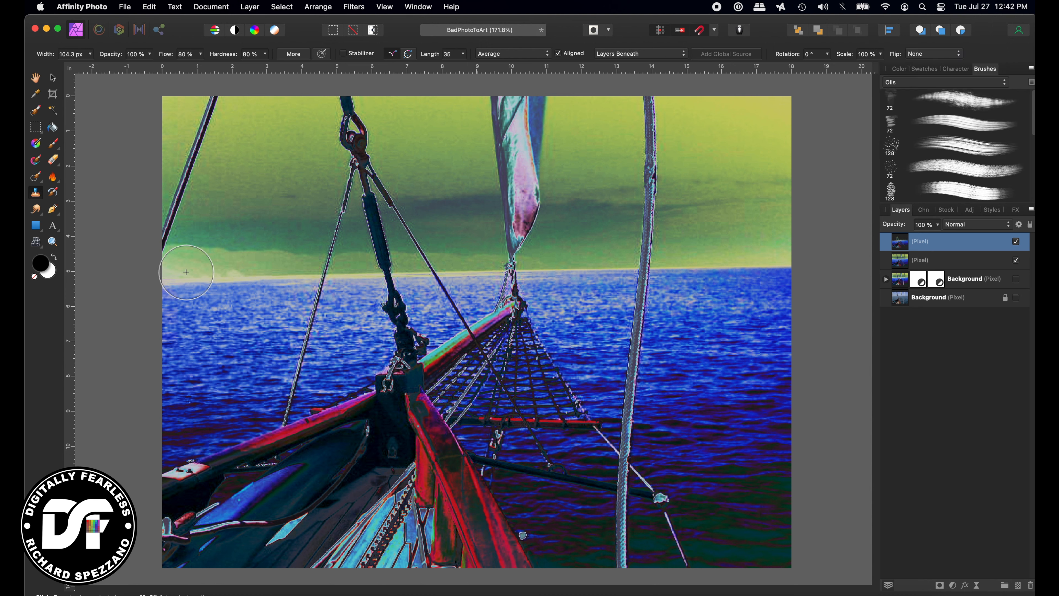
mouse_move(170, 273)
left_mouse_down()
mouse_move(647, 233)
mouse_move(804, 189)
left_mouse_up()
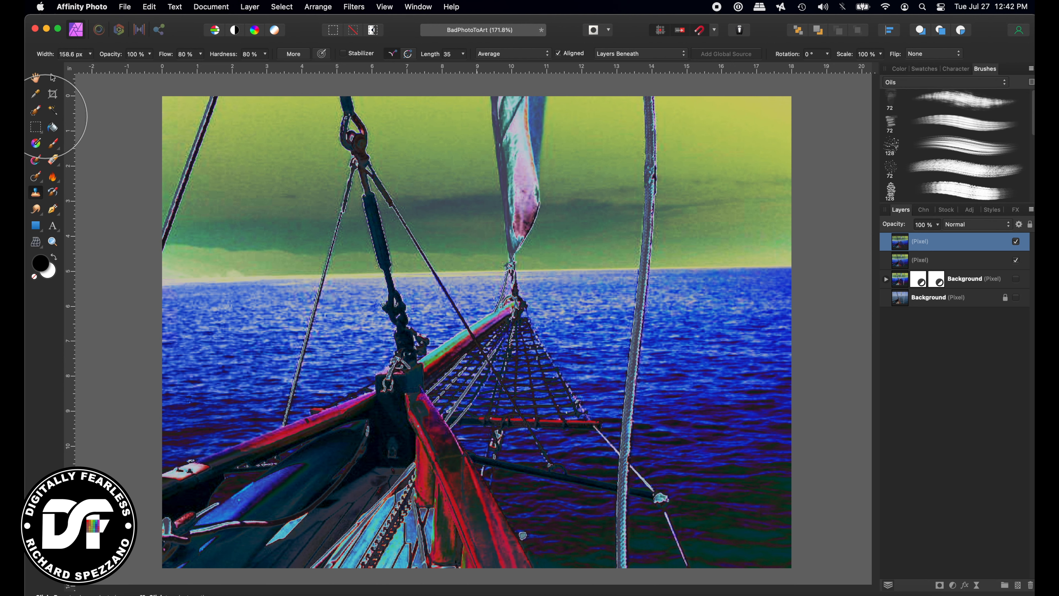
left_click(1016, 259)
left_click(1016, 260)
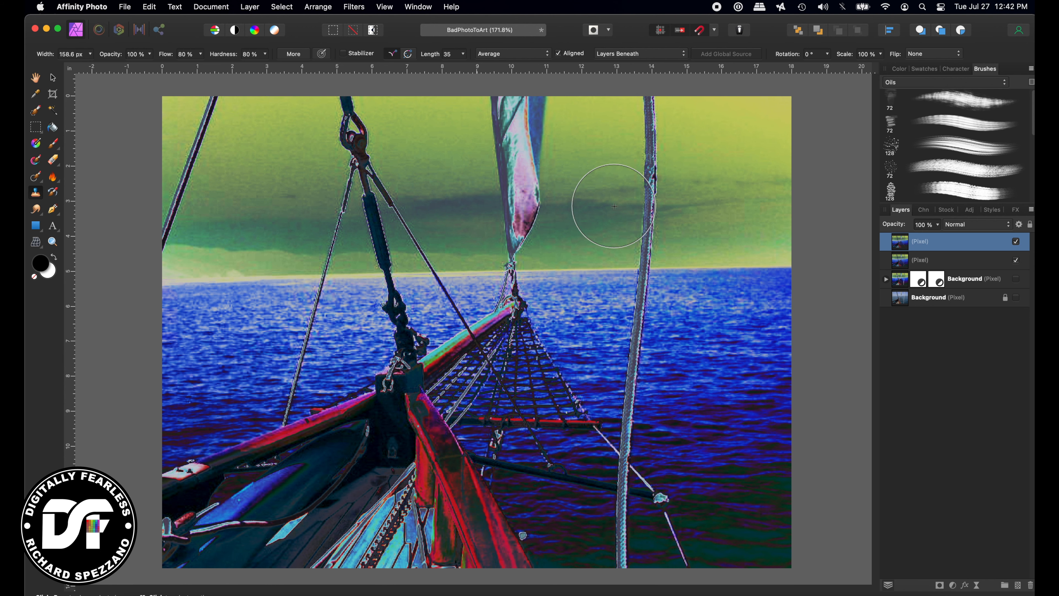
left_click(1015, 259)
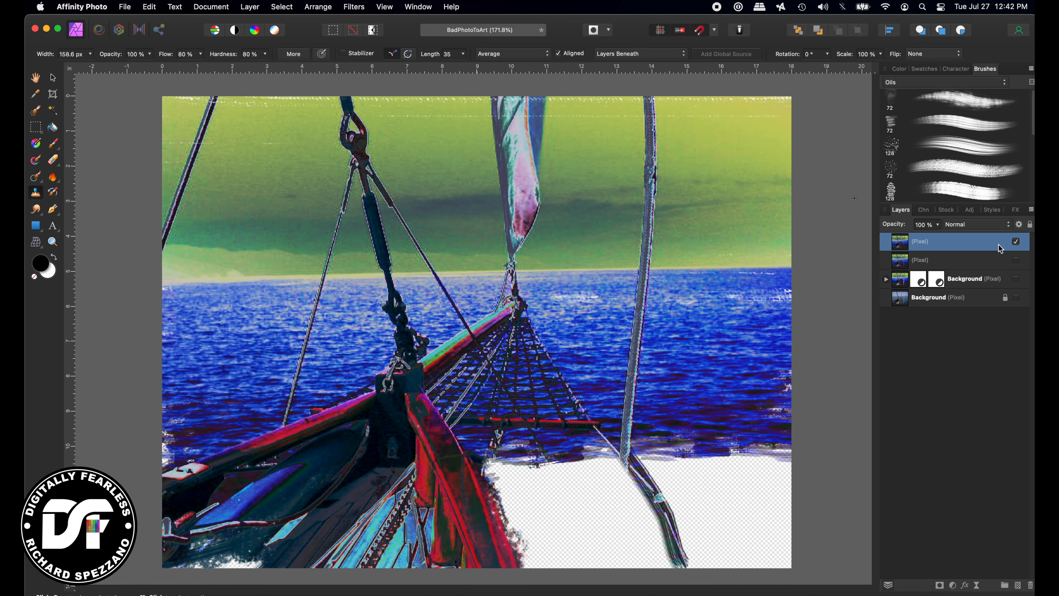
left_click(1016, 261)
left_click(1016, 261)
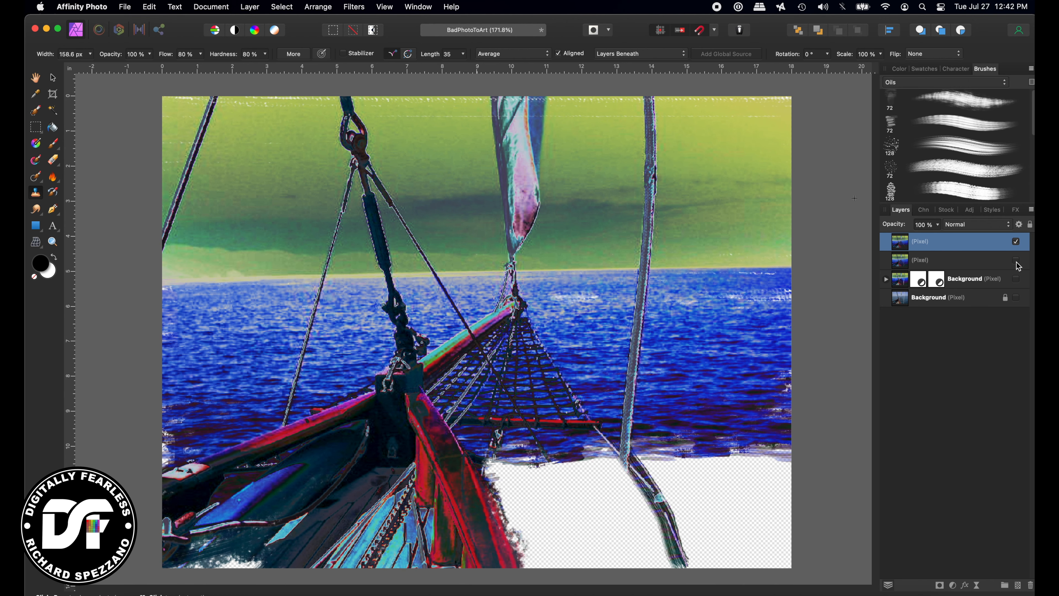
left_click(1016, 261)
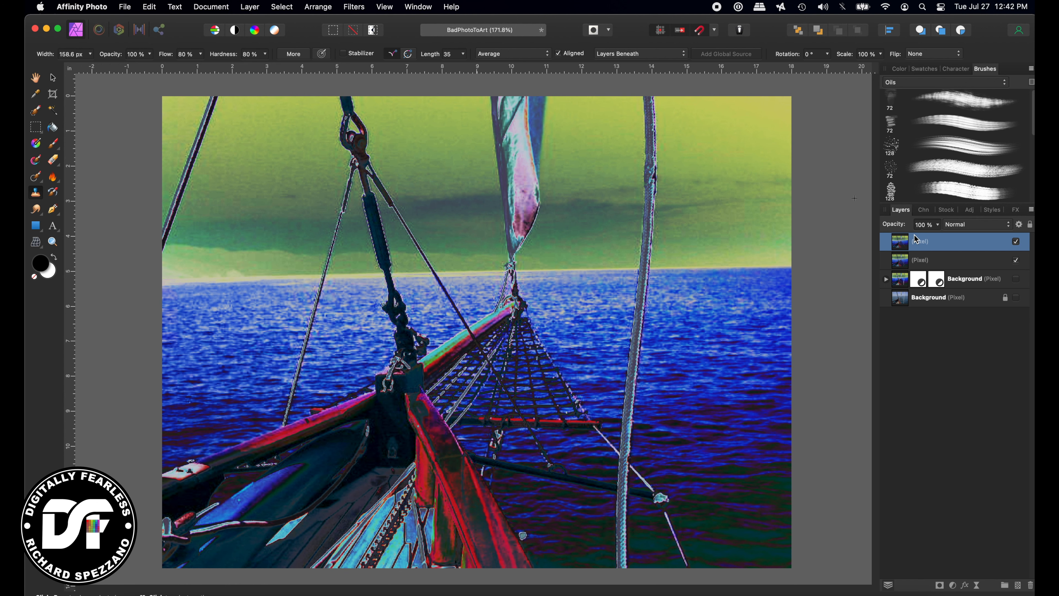
key("bracketleft")
key("bracketleft")
key("bracketleft")
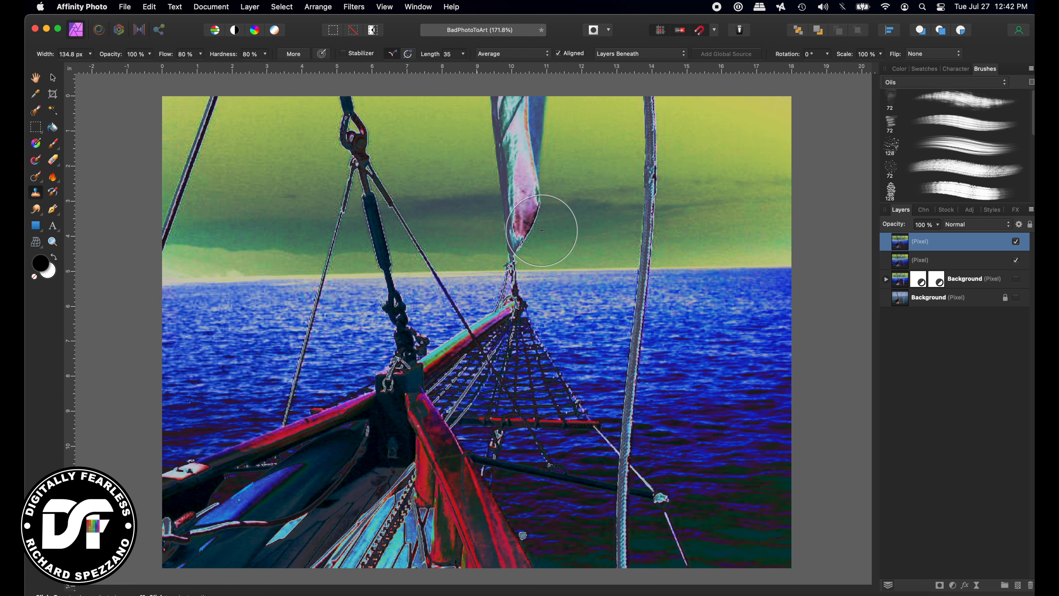
key("bracketleft")
key("bracketleft")
key("bracketleft")
key("bracketleft")
key("bracketleft")
key("bracketleft")
key("bracketleft")
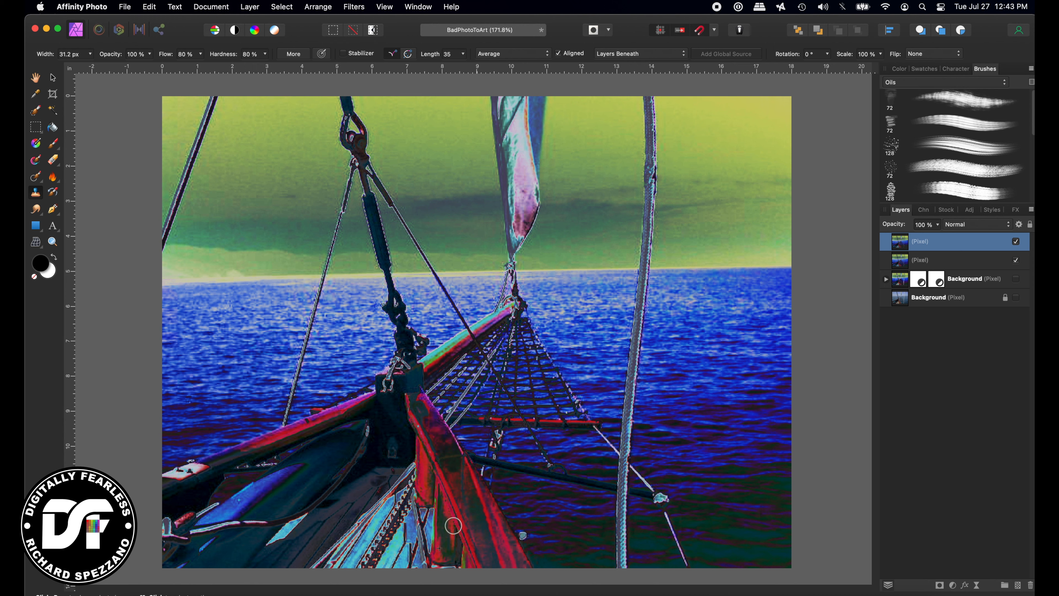
Clone water from beside the bow over the blue rope remnant
left_click(484, 487, "alt")
left_click_drag(490, 495, 498, 483)
left_click(1016, 261)
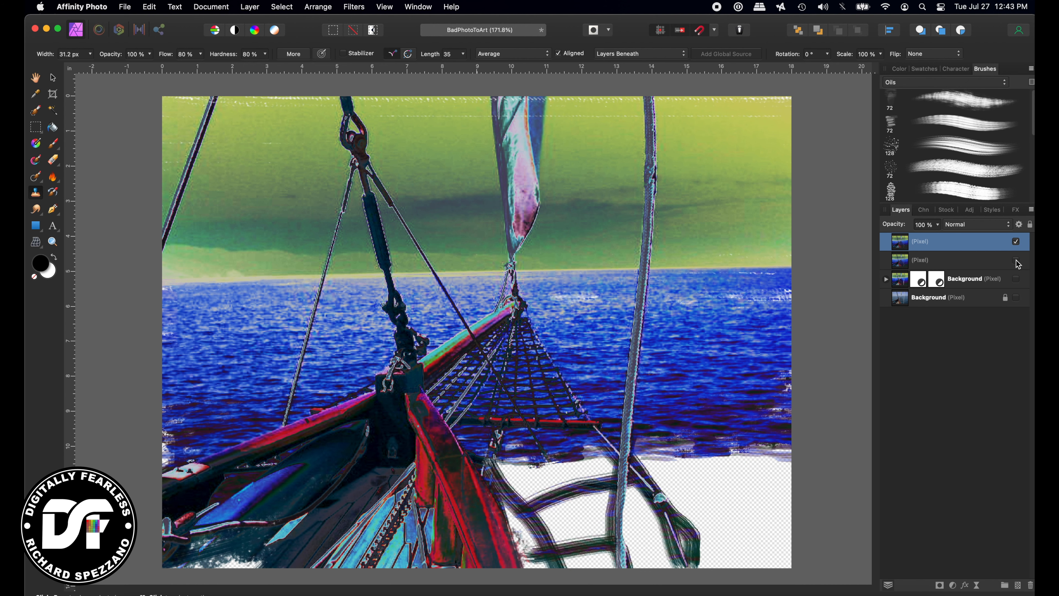
left_click(1016, 261)
Switch to the second 72 px Oils brush and hide the lower pixel layer
key("bracketright")
key("bracketright")
key("bracketright")
key("bracketright")
key("bracketright")
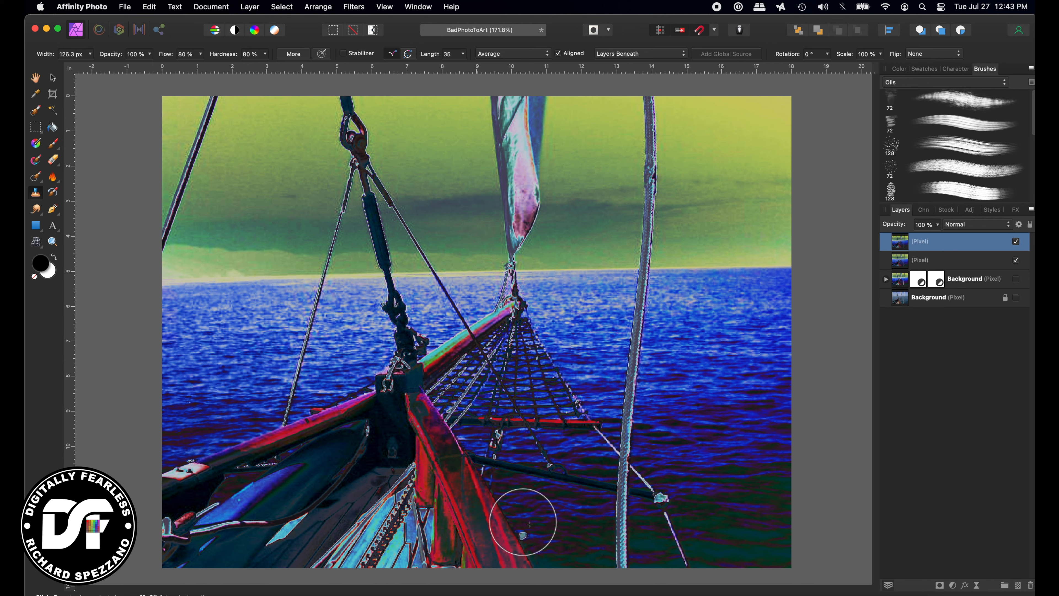
left_click(959, 122)
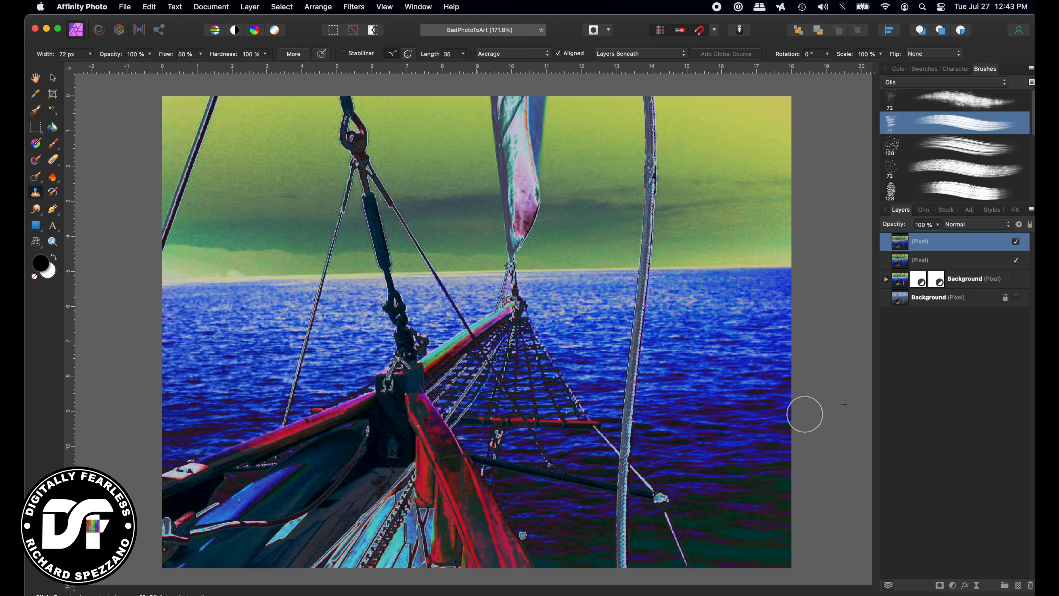
left_click(1016, 259)
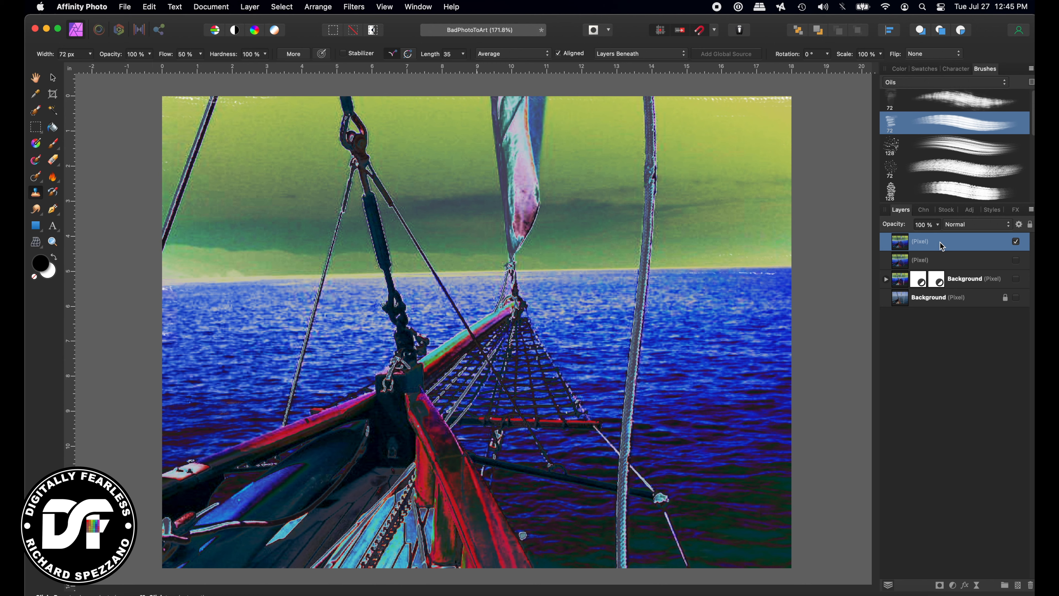
left_click(1017, 260)
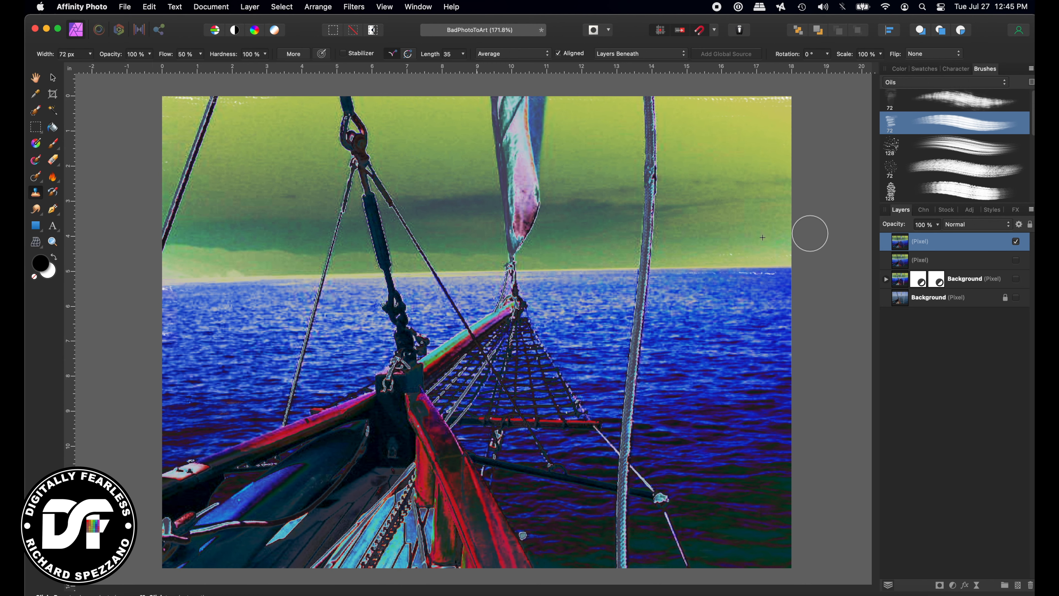
Add a mid-grey #787878 fill layer beneath the top oil-stroke layer
left_click(903, 262)
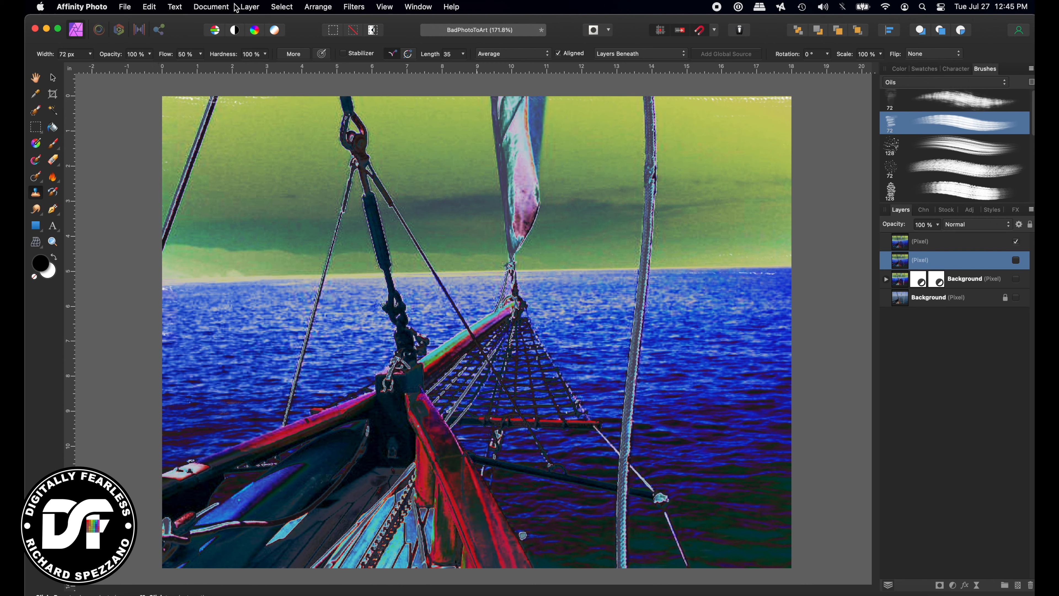
left_click(250, 7)
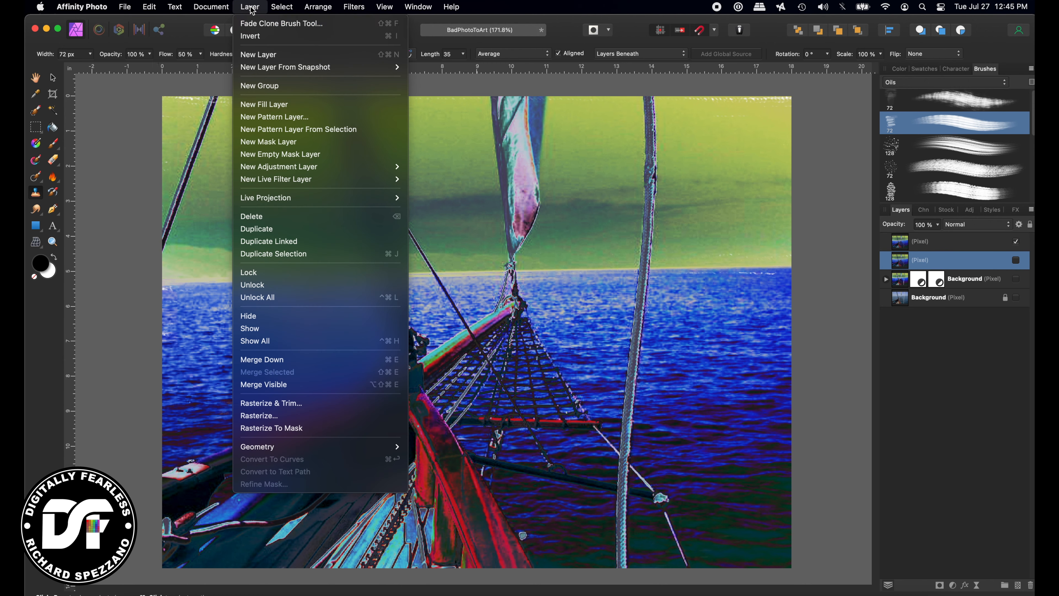
left_click(260, 106)
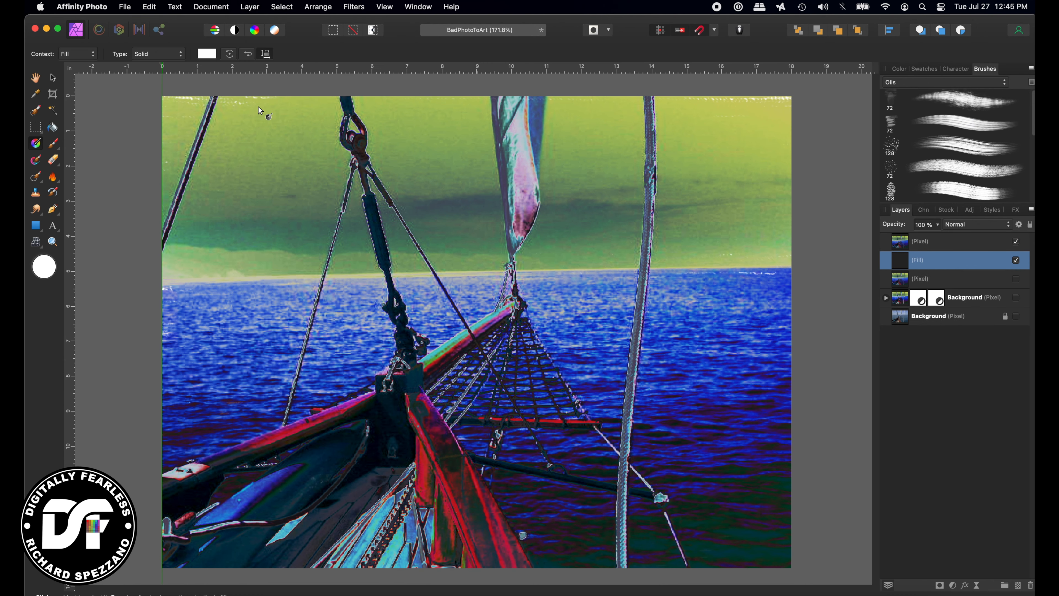
left_click(49, 263)
mouse_move(767, 405)
left_mouse_down()
mouse_move(746, 407)
mouse_move(746, 380)
mouse_move(747, 402)
left_mouse_up()
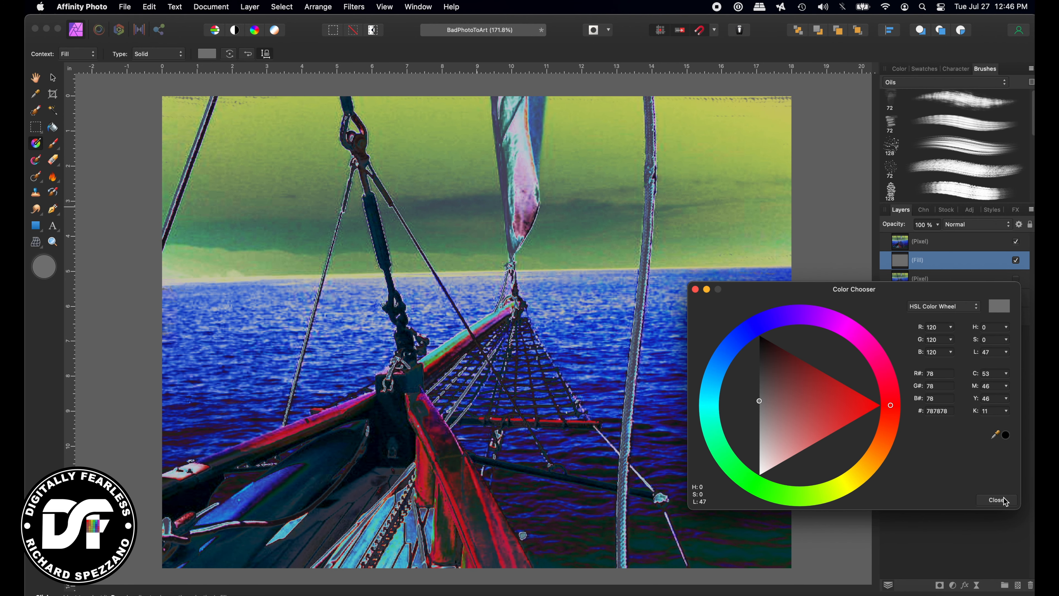
left_click(1004, 501)
left_click(53, 77)
Zoom in to inspect the oil strokes, solo the original Background, then re-show the painted top layer
key("super+plus")
key("super+plus")
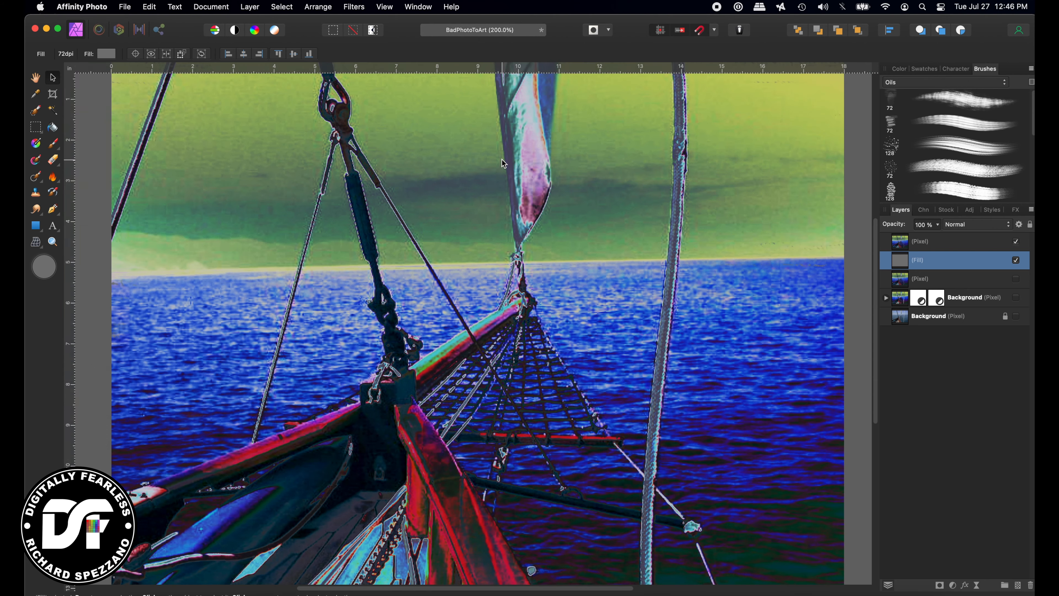
scroll(503, 160, "down", 6)
scroll(503, 160, "down", 3)
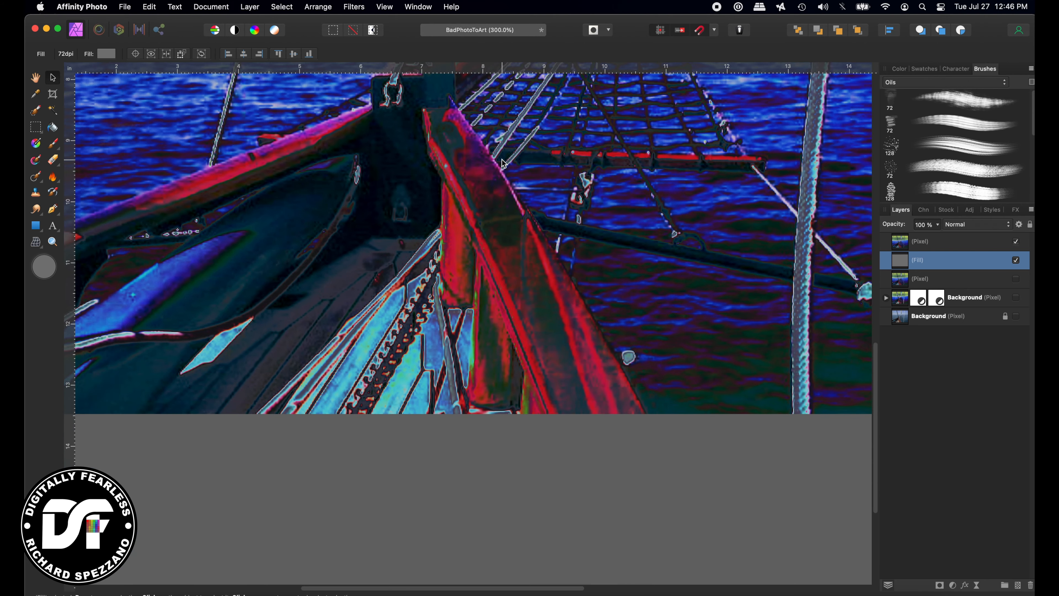
scroll(503, 159, "left", 6)
scroll(503, 160, "down", 3)
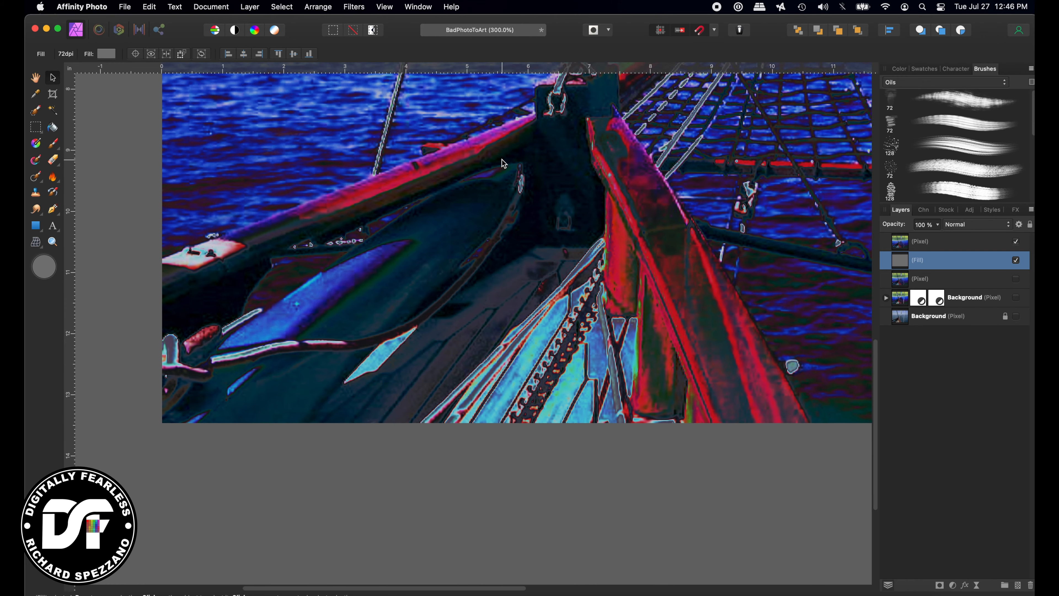
scroll(502, 160, "up", 10)
scroll(502, 158, "right", 6)
scroll(502, 158, "down", 3)
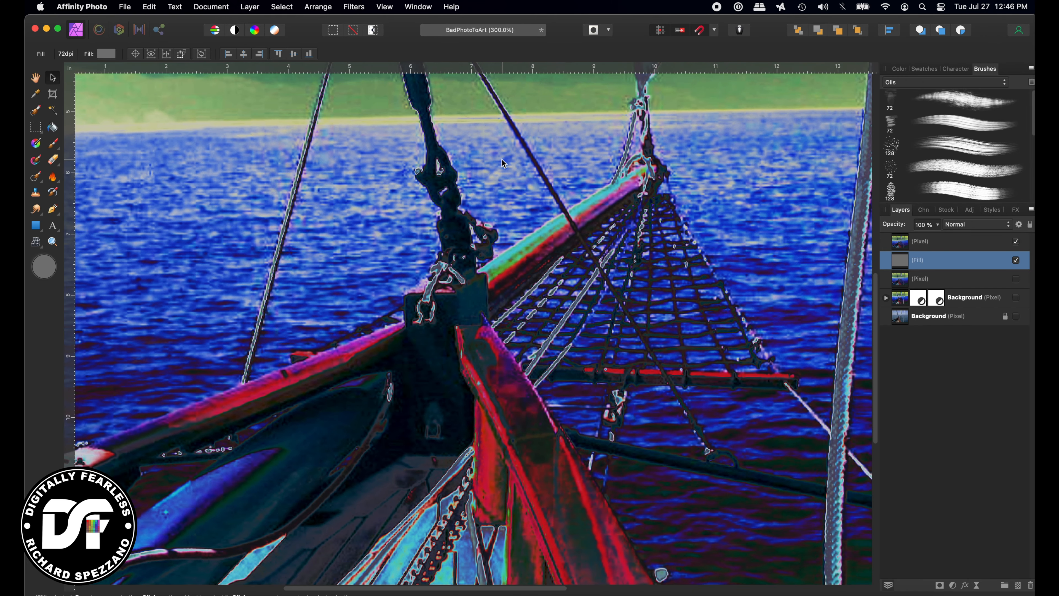
scroll(503, 161, "up", 5)
scroll(502, 160, "left", 6)
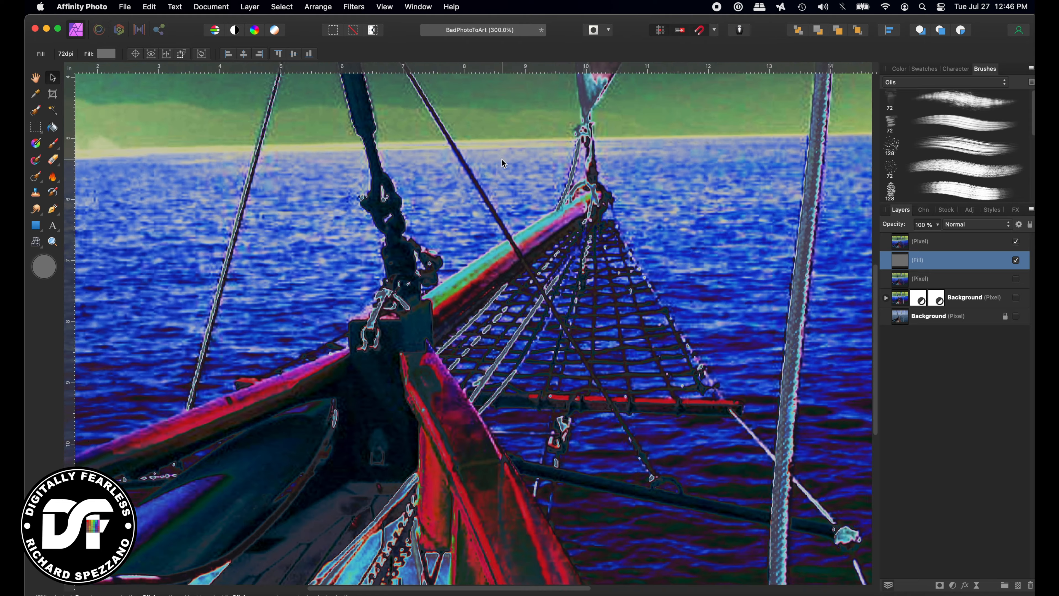
scroll(502, 161, "down", 4)
scroll(503, 161, "down", 2)
scroll(503, 161, "up", 12)
scroll(502, 160, "right", 5)
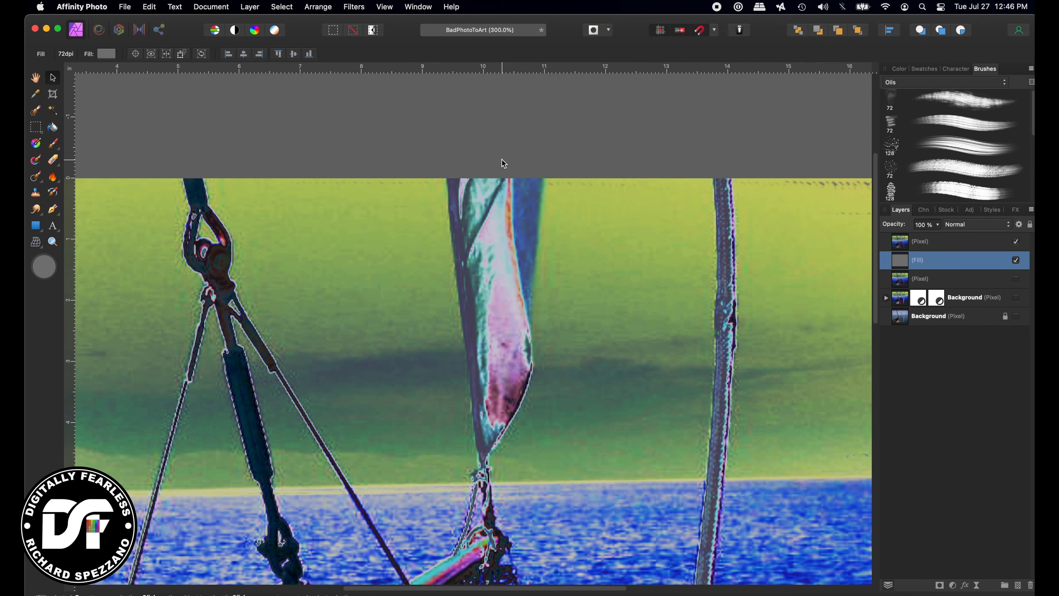
scroll(503, 160, "down", 8)
scroll(502, 159, "left", 6)
scroll(503, 160, "down", 2)
scroll(502, 159, "left", 1)
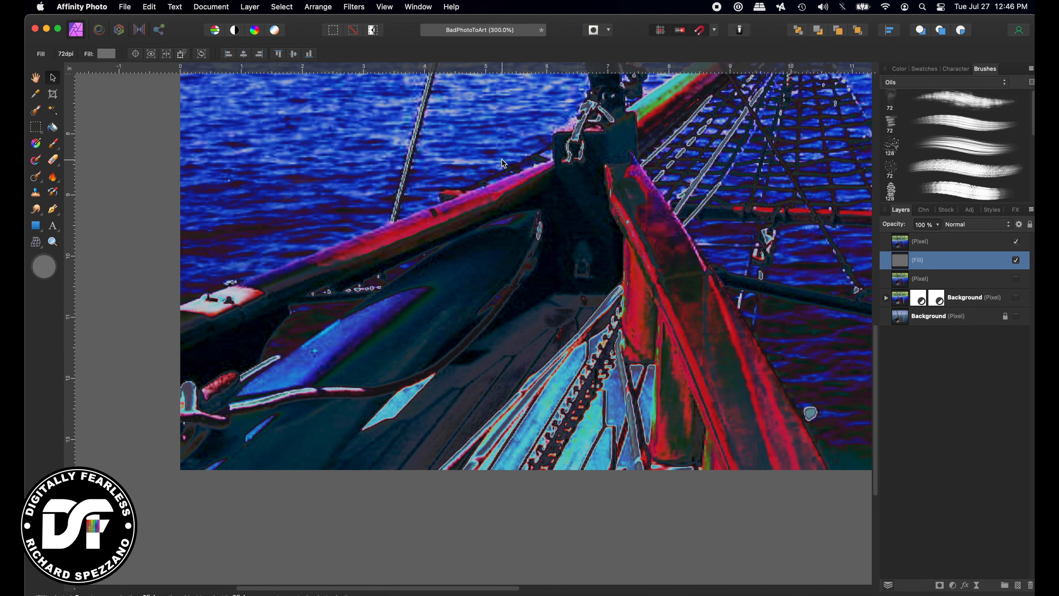
scroll(502, 159, "right", 4)
scroll(502, 160, "up", 3)
scroll(502, 159, "left", 1)
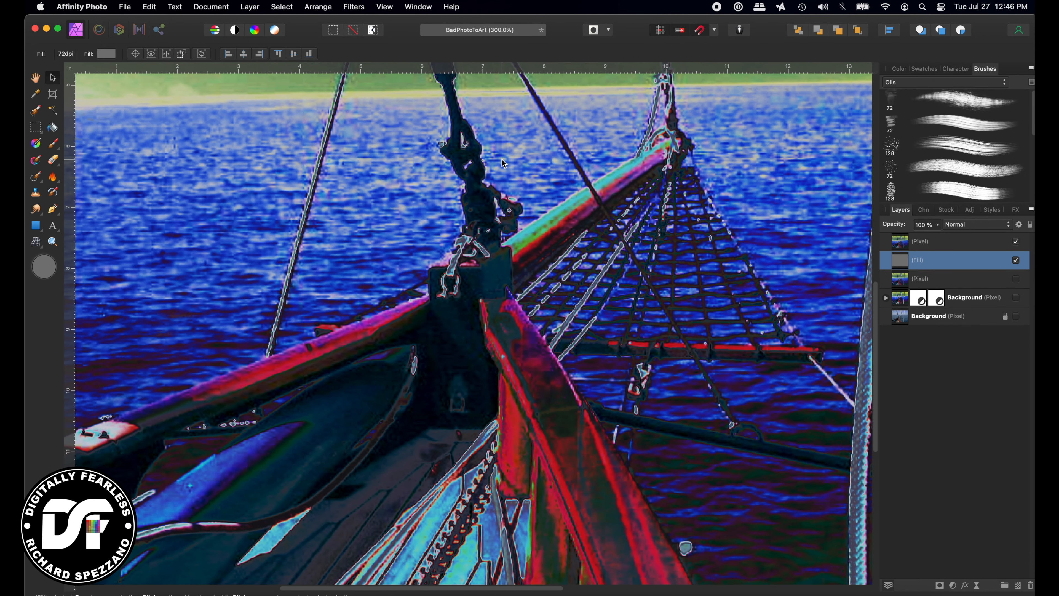
scroll(503, 160, "down", 5)
scroll(501, 161, "up", 3)
scroll(502, 161, "right", 1)
scroll(502, 160, "up", 3)
scroll(502, 161, "right", 1)
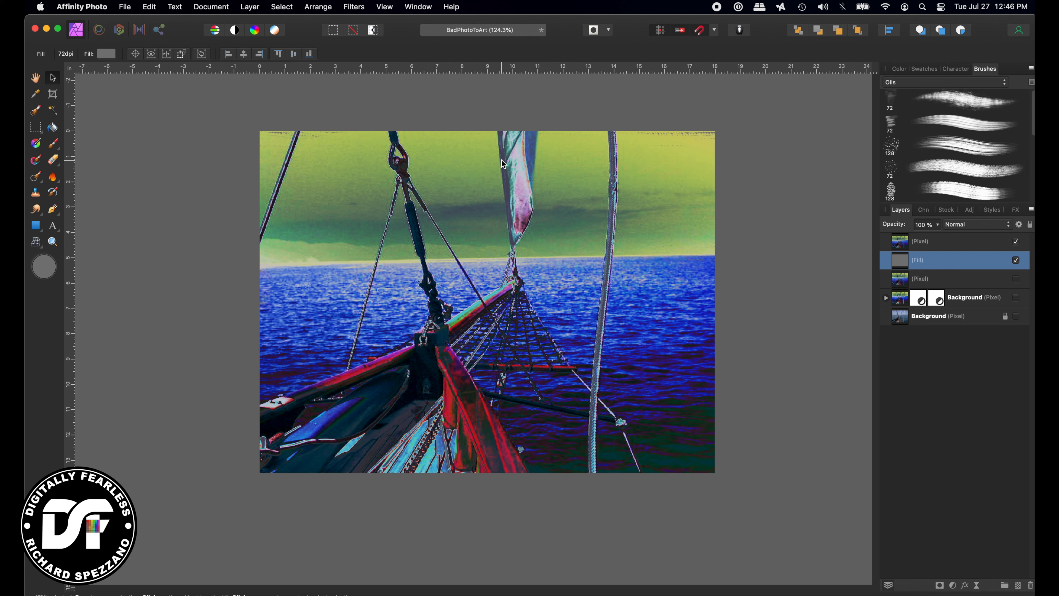
left_click(1016, 317, "alt")
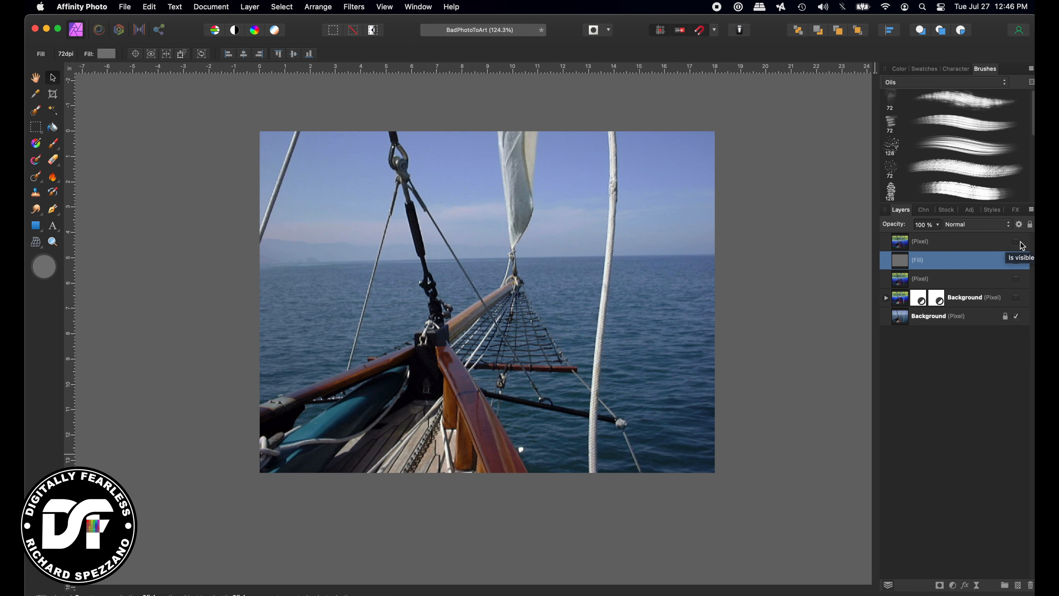
left_click(1016, 242)
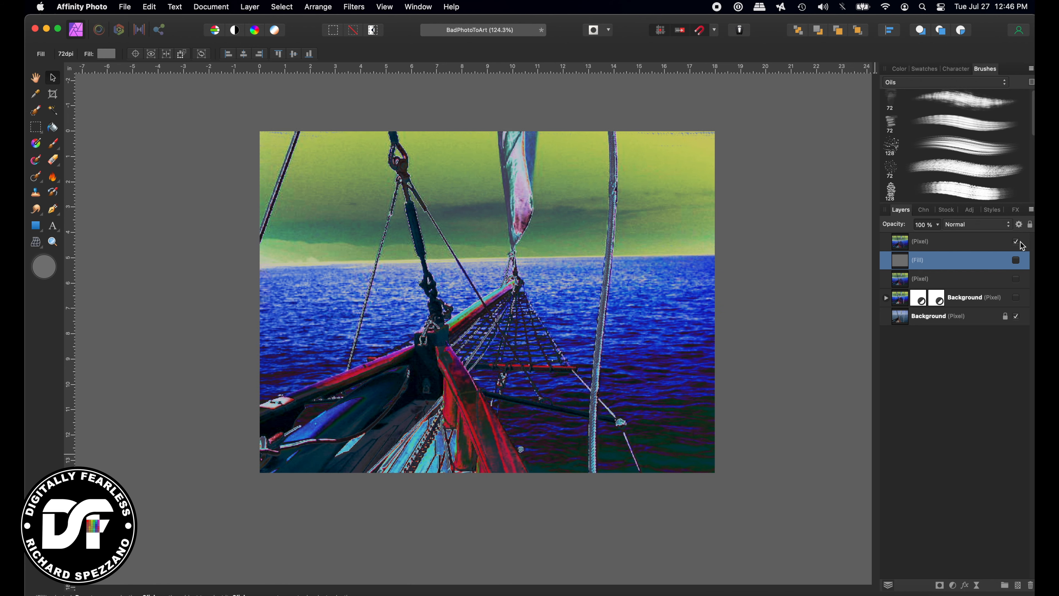